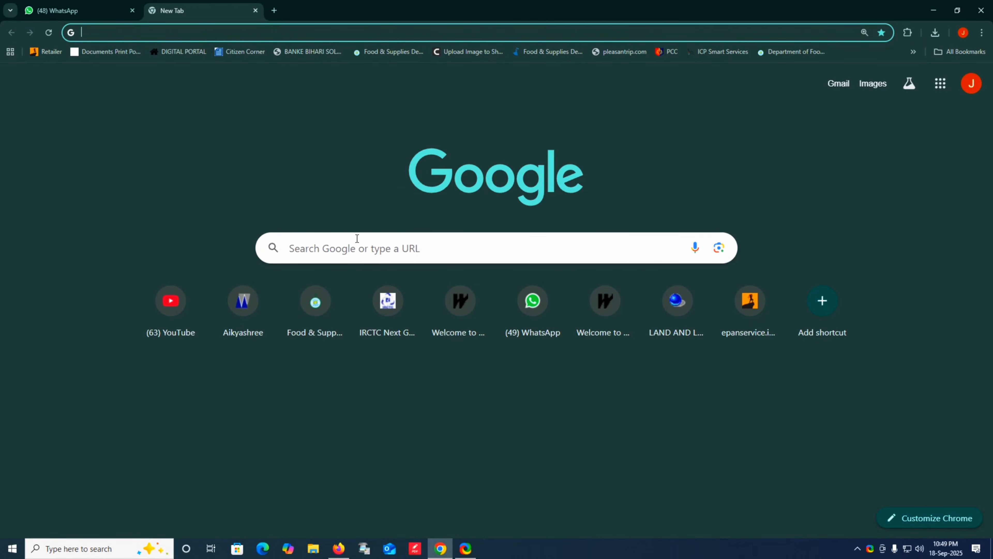
Search 'food supply' from a new Chrome tab and open the food.wb.gov.in homepage.
{"action": "left_click", "coordinate": [356, 243]}
{"action": "type", "text": "FO"}
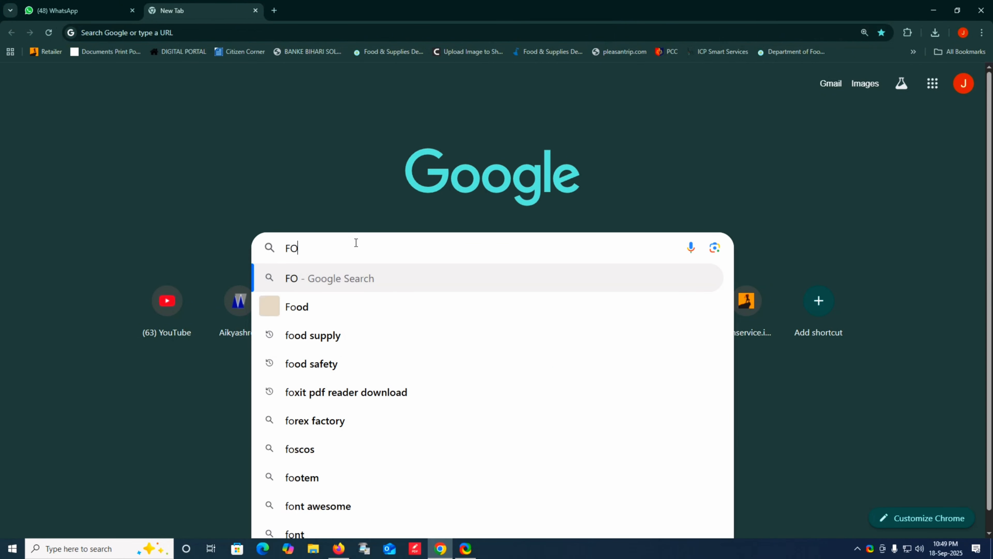
{"action": "type", "text": "OD"}
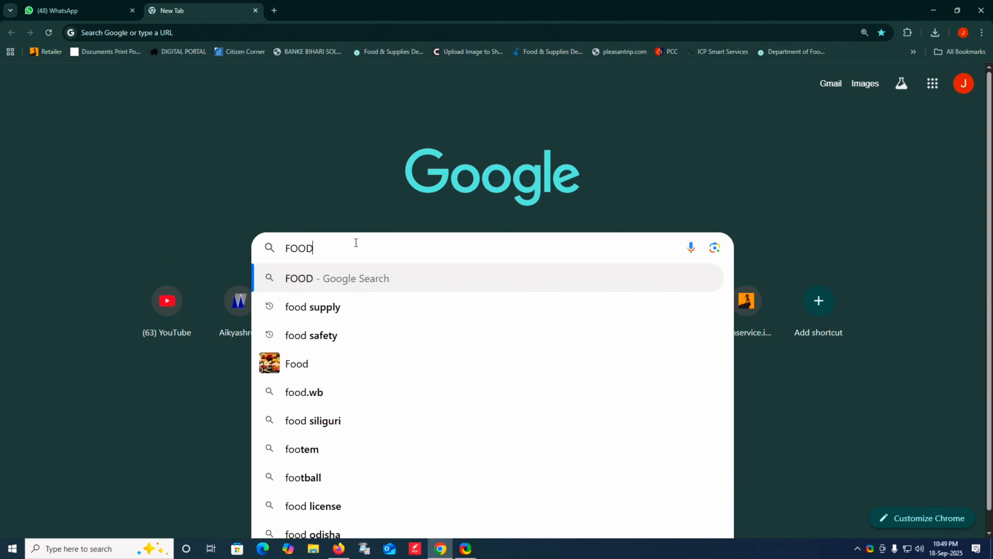
{"action": "left_click", "coordinate": [326, 335]}
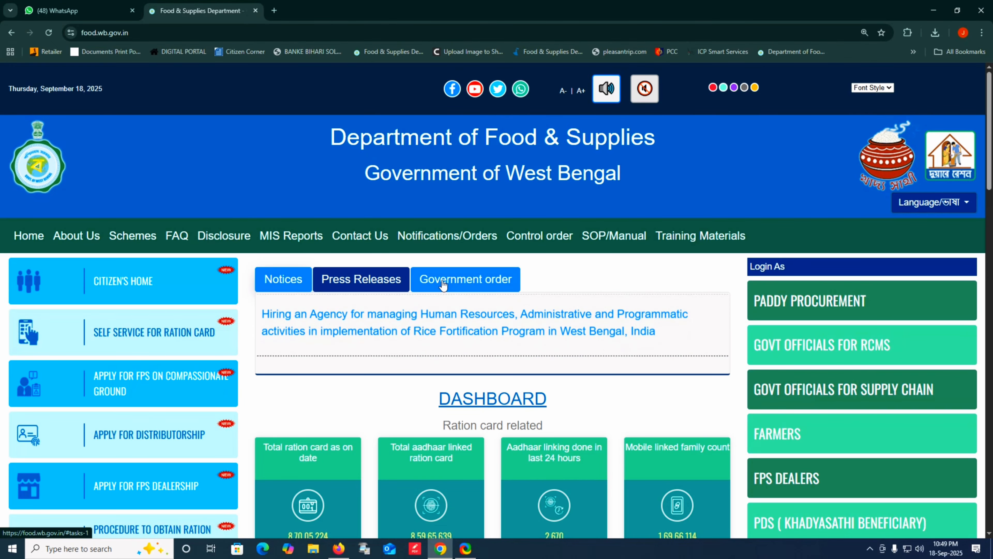
Go from Citizen's Home through the Ration Card Corner to Services Requiring Office Approval.
{"action": "scroll", "coordinate": [442, 286], "scroll_direction": "down", "scroll_amount": 20}
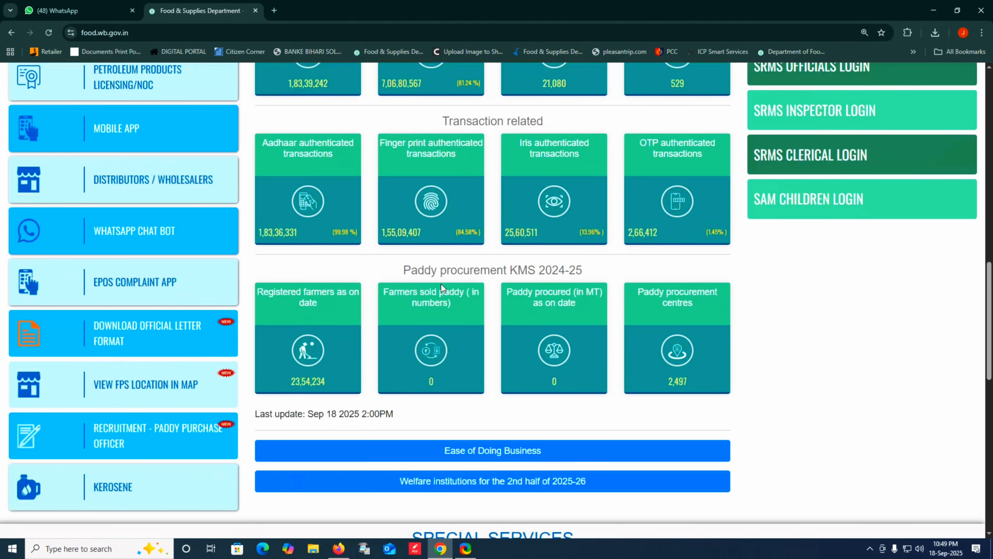
{"action": "scroll", "coordinate": [438, 285], "scroll_direction": "up", "scroll_amount": 20}
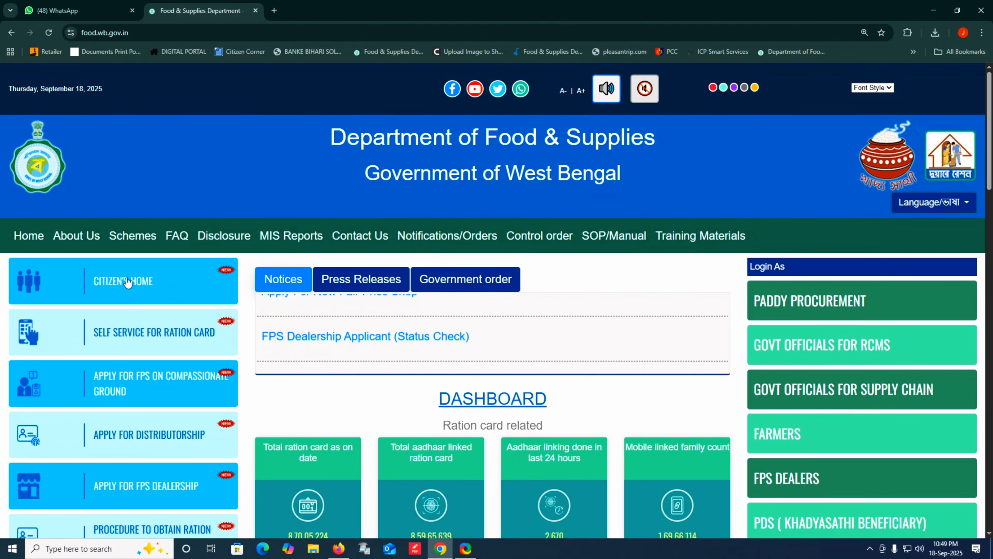
{"action": "left_click", "coordinate": [127, 282]}
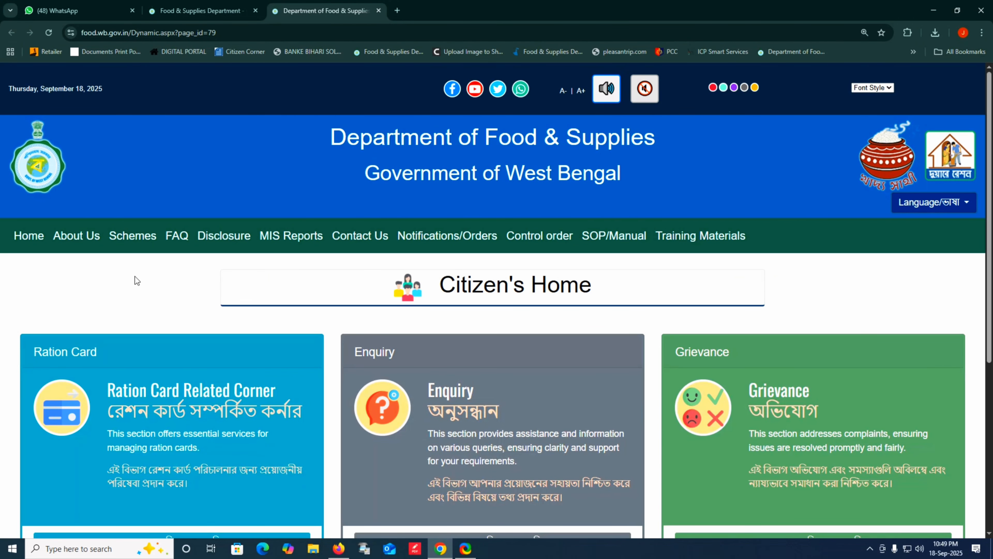
{"action": "scroll", "coordinate": [243, 368], "scroll_direction": "down", "scroll_amount": 3}
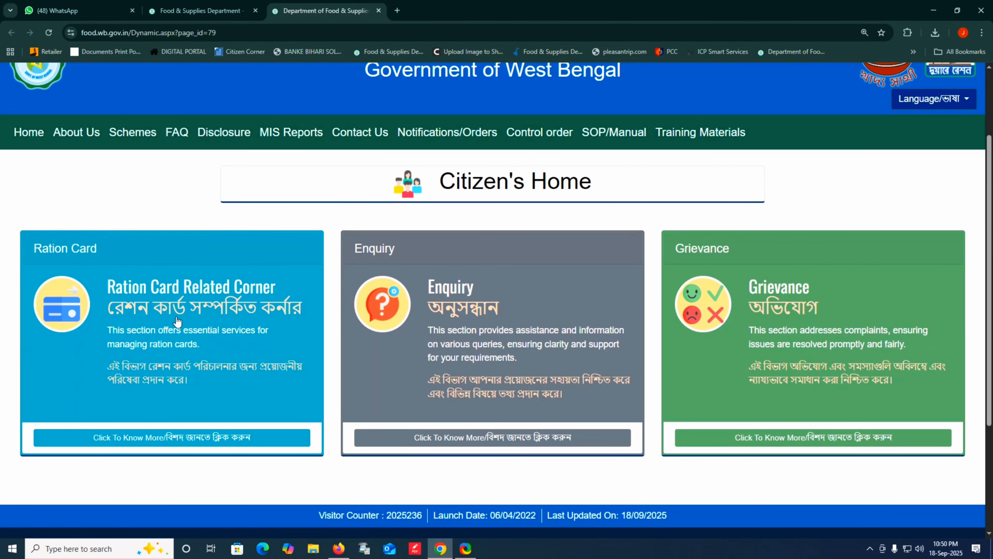
{"action": "left_click", "coordinate": [191, 440]}
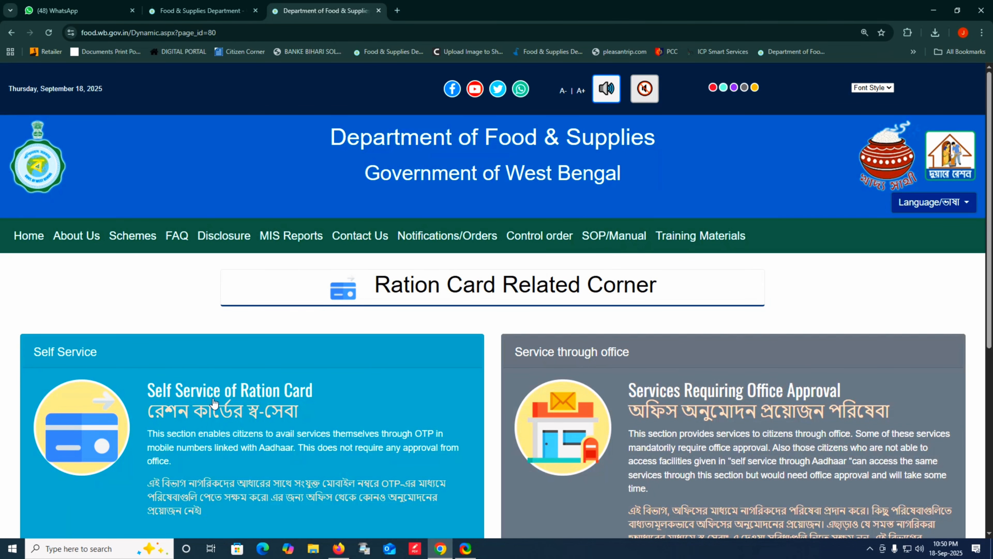
{"action": "scroll", "coordinate": [238, 372], "scroll_direction": "down", "scroll_amount": 3}
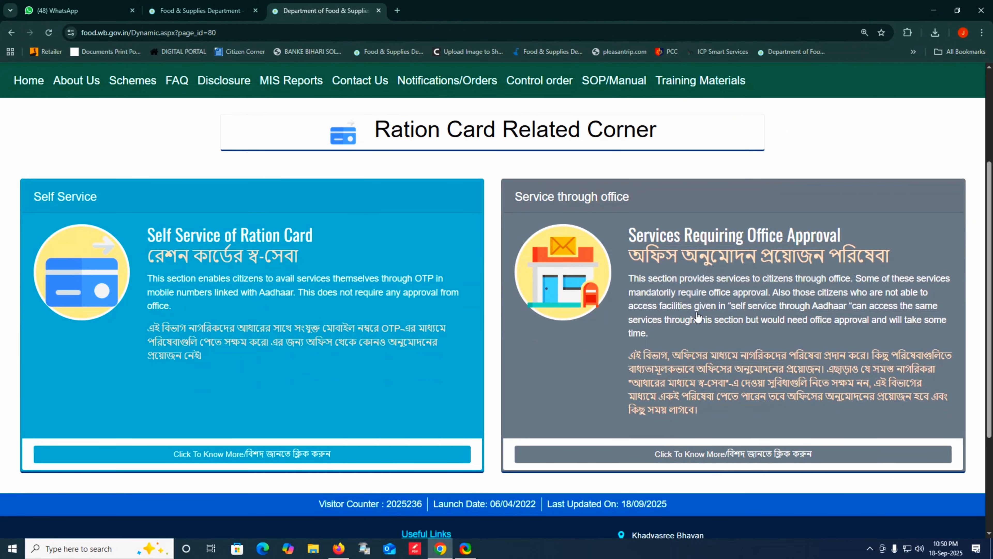
{"action": "left_click", "coordinate": [703, 458]}
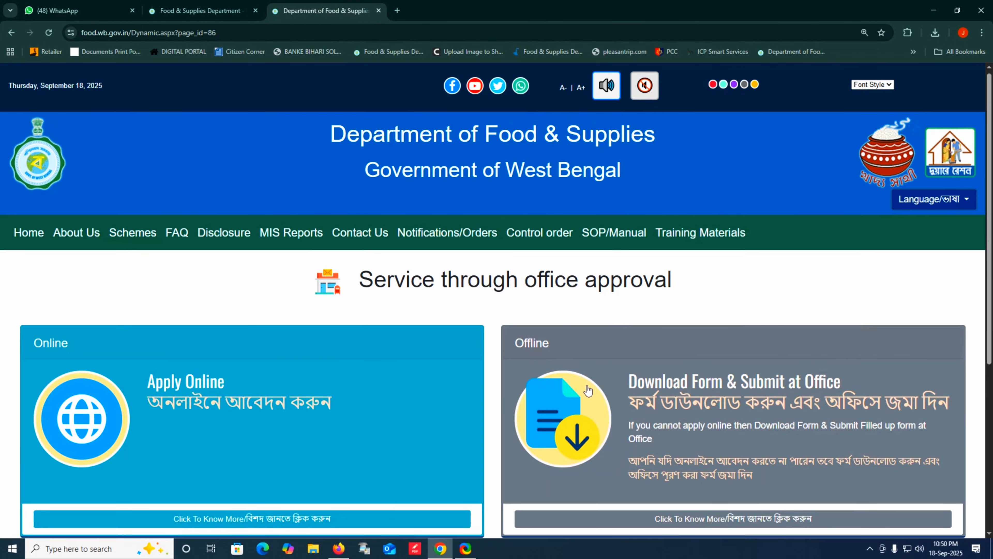
Follow the Apply Online 'Click To Know More' link to the Aadhaar login page.
{"action": "scroll", "coordinate": [588, 390], "scroll_direction": "down", "scroll_amount": 3}
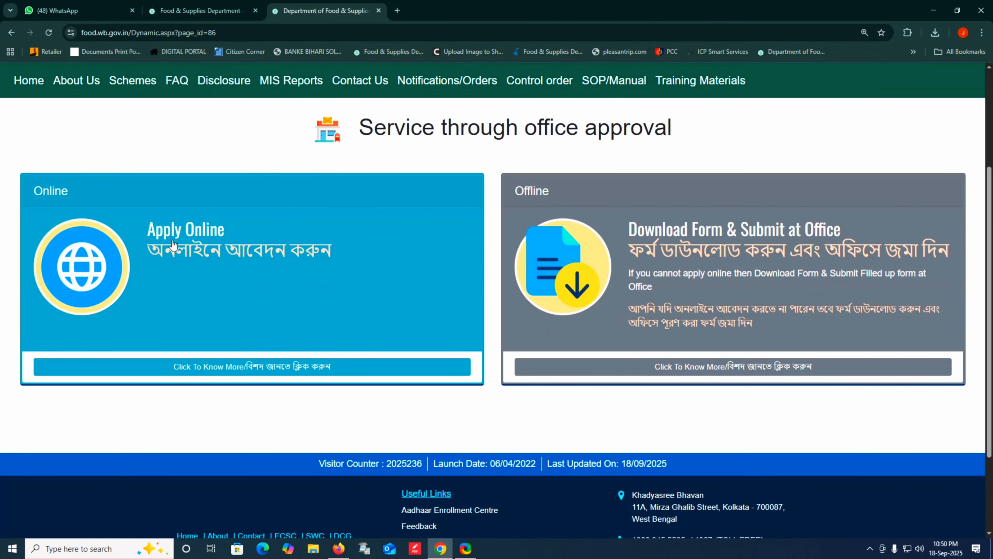
{"action": "left_click", "coordinate": [227, 367]}
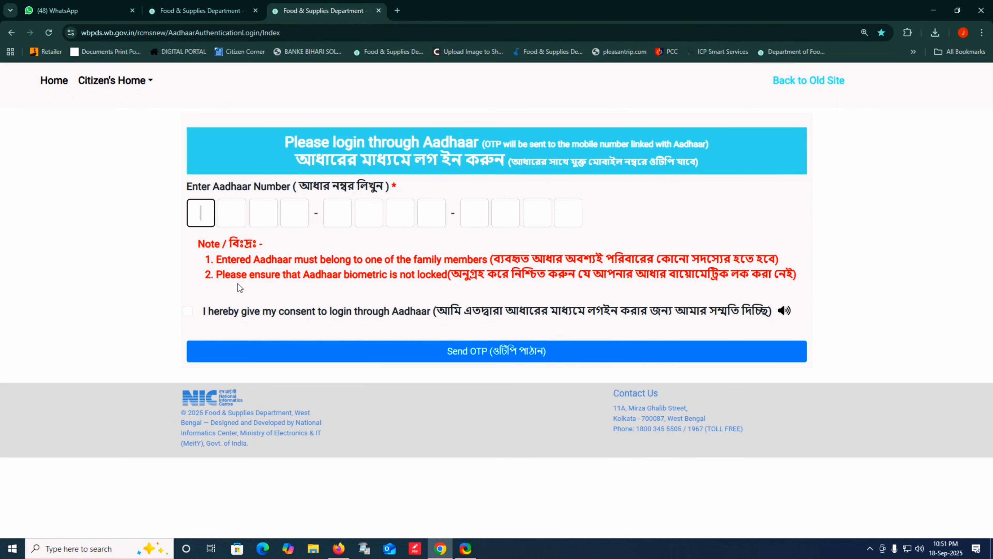
Enter the 12-digit Aadhaar number, give login consent, and request an OTP.
{"action": "left_click", "coordinate": [197, 211]}
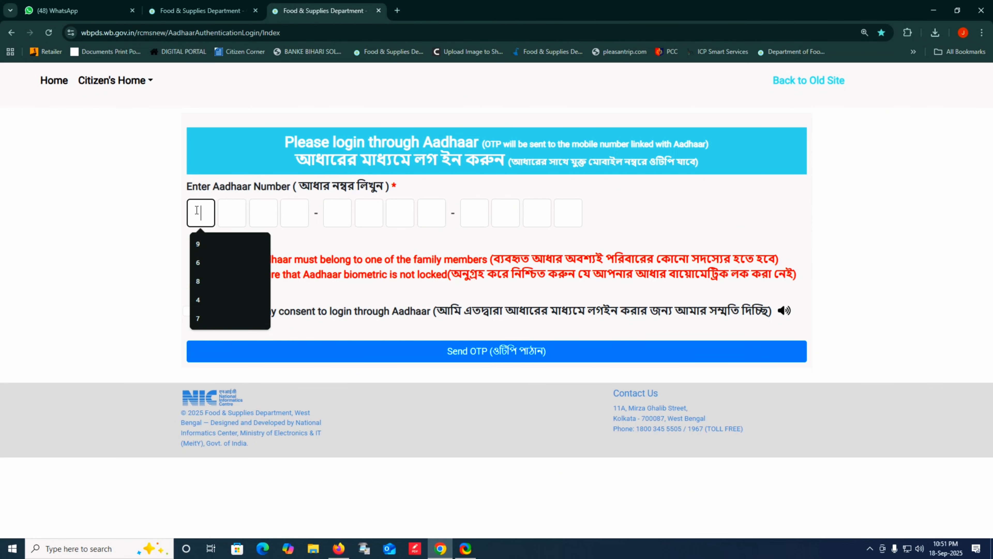
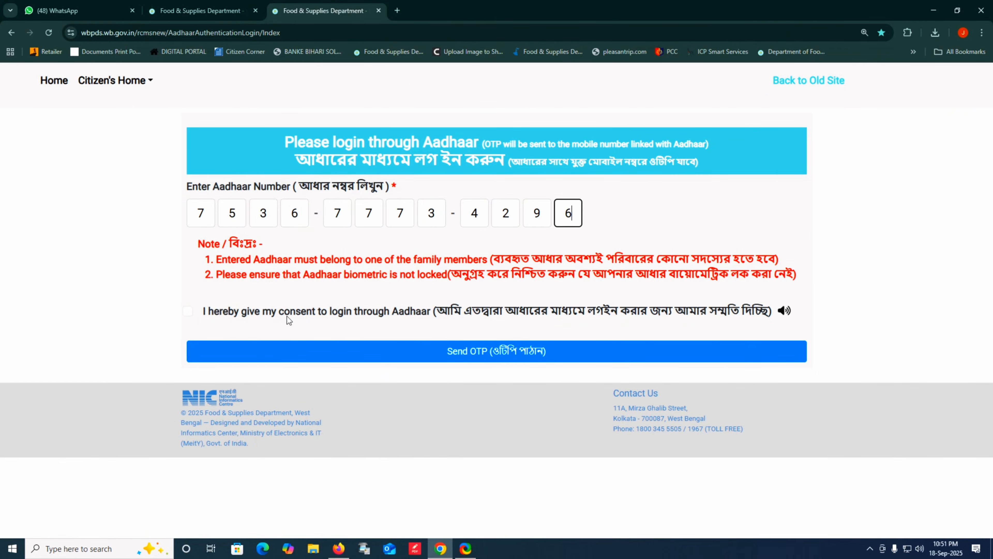
{"action": "left_click", "coordinate": [184, 313]}
{"action": "left_click", "coordinate": [439, 360]}
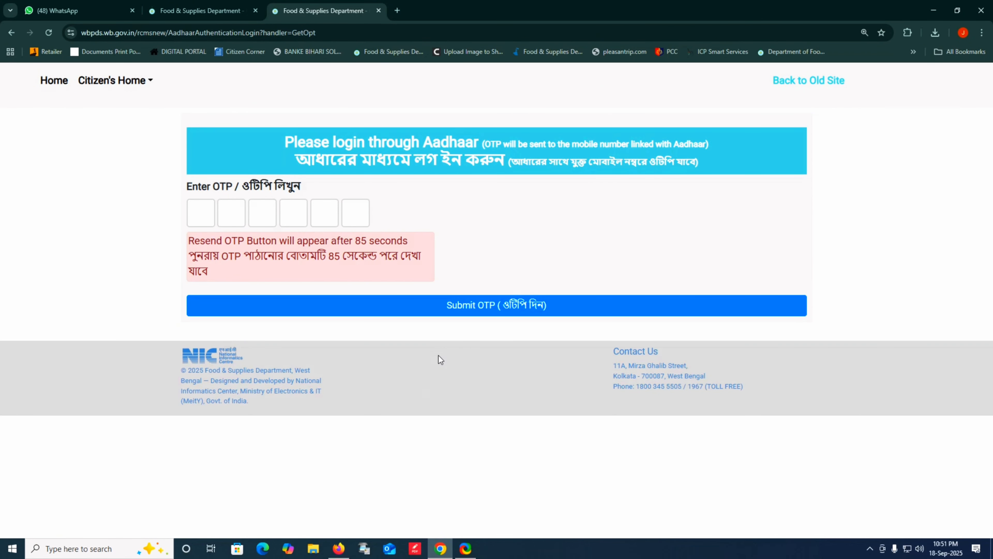
Enter the received six-digit OTP and submit it to log in.
{"action": "left_click", "coordinate": [207, 216]}
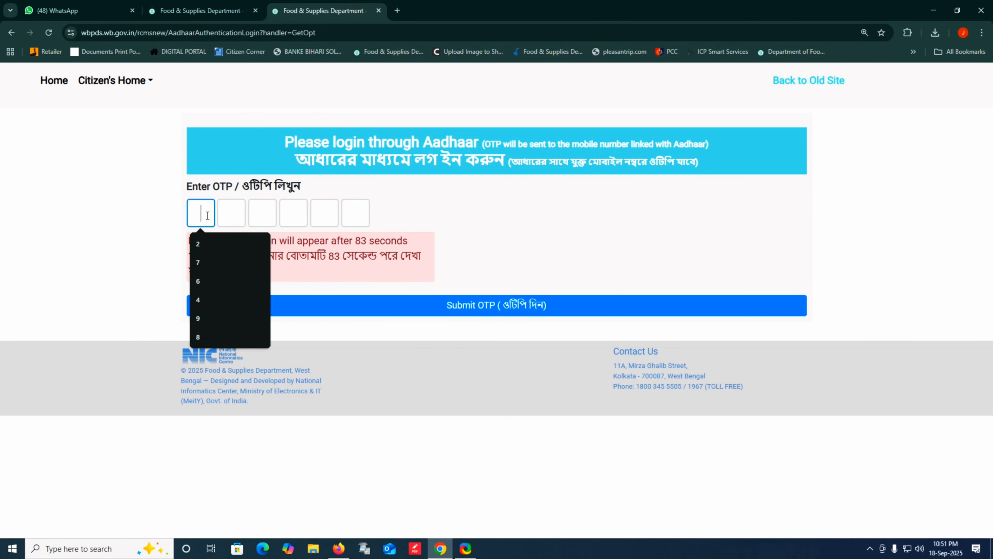
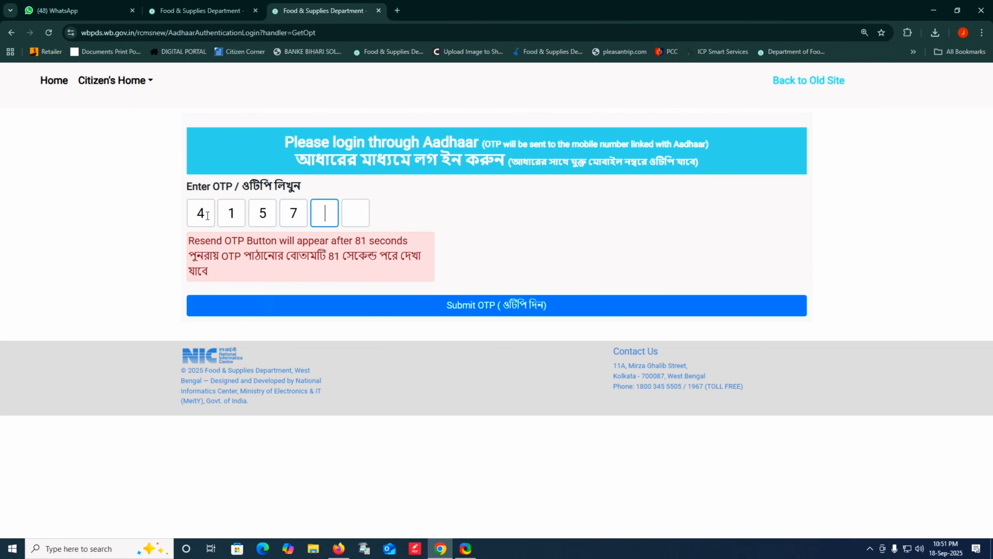
{"action": "left_click", "coordinate": [453, 312]}
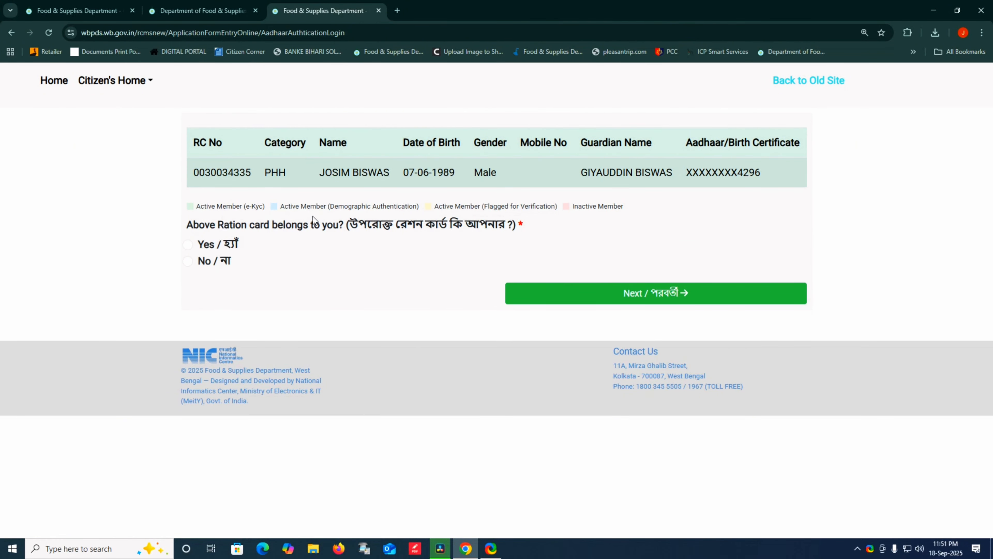
Confirm the ration card is yours with Yes and continue to the Dashboard.
{"action": "left_click", "coordinate": [188, 245]}
{"action": "left_click", "coordinate": [603, 292]}
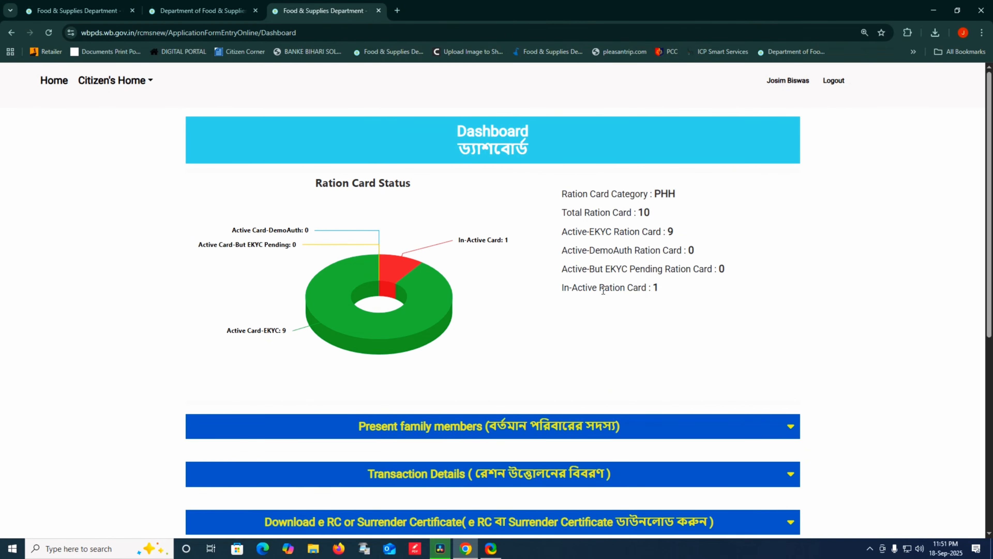
{"action": "scroll", "coordinate": [652, 292], "scroll_direction": "down", "scroll_amount": 5}
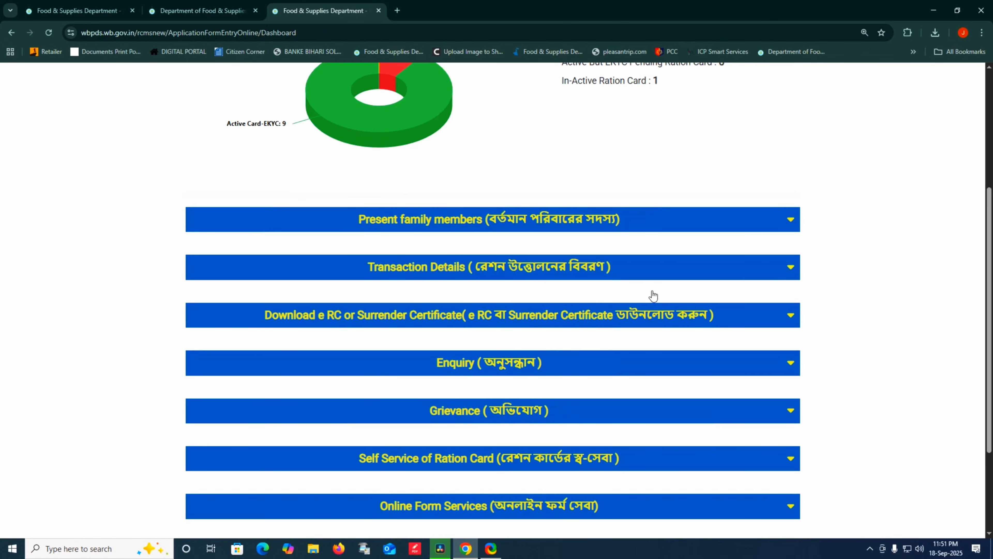
{"action": "scroll", "coordinate": [653, 296], "scroll_direction": "down", "scroll_amount": 3}
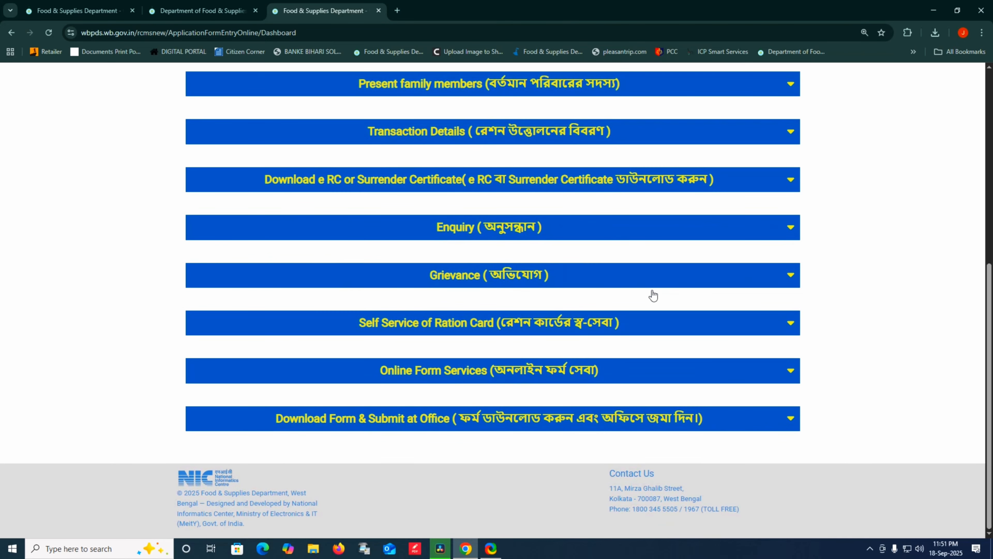
{"action": "scroll", "coordinate": [653, 295], "scroll_direction": "up", "scroll_amount": 4}
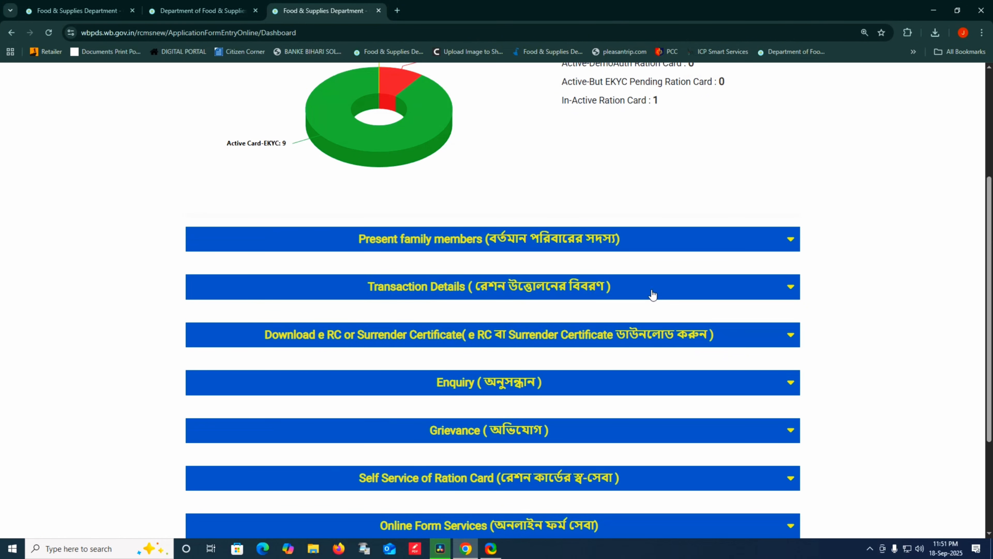
{"action": "scroll", "coordinate": [652, 294], "scroll_direction": "up", "scroll_amount": 4}
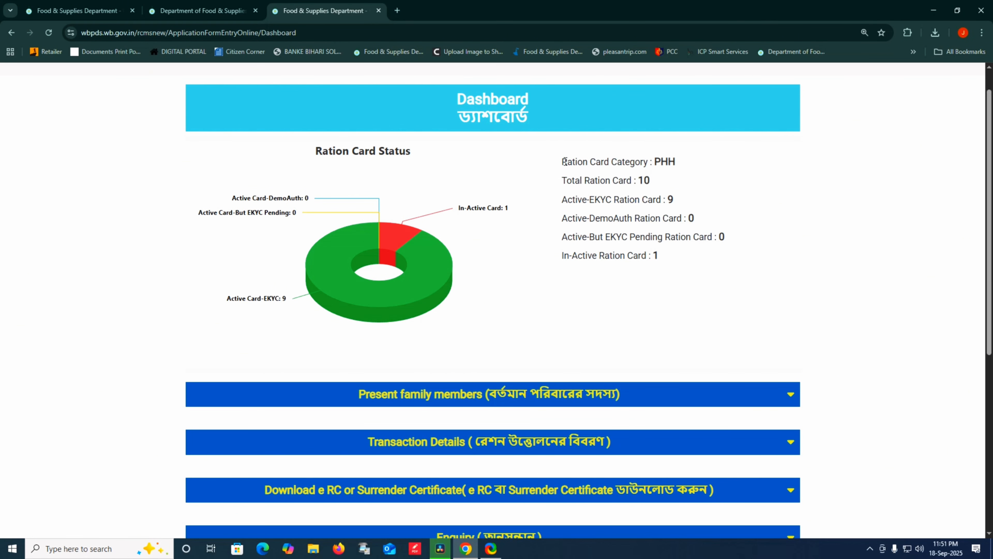
{"action": "left_click_drag", "start_coordinate": [562, 162], "coordinate": [678, 164]}
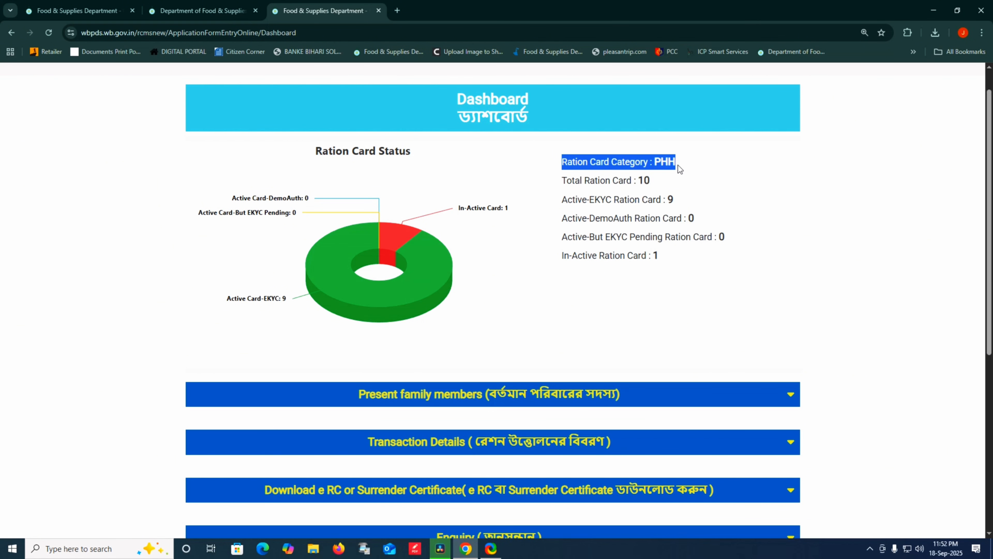
{"action": "left_click", "coordinate": [615, 189]}
{"action": "left_click_drag", "start_coordinate": [563, 181], "coordinate": [638, 181]}
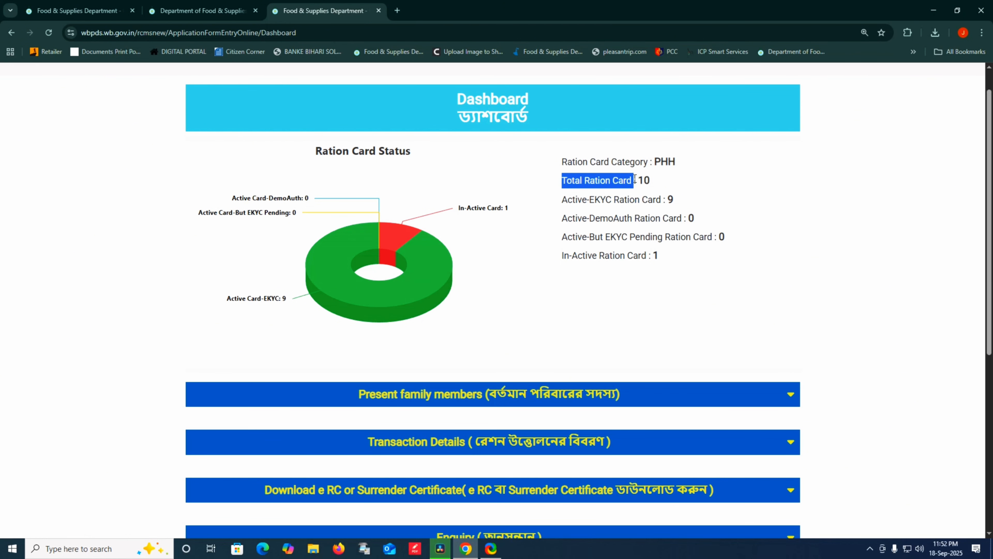
{"action": "left_click", "coordinate": [652, 180]}
{"action": "left_click_drag", "start_coordinate": [558, 202], "coordinate": [689, 200]}
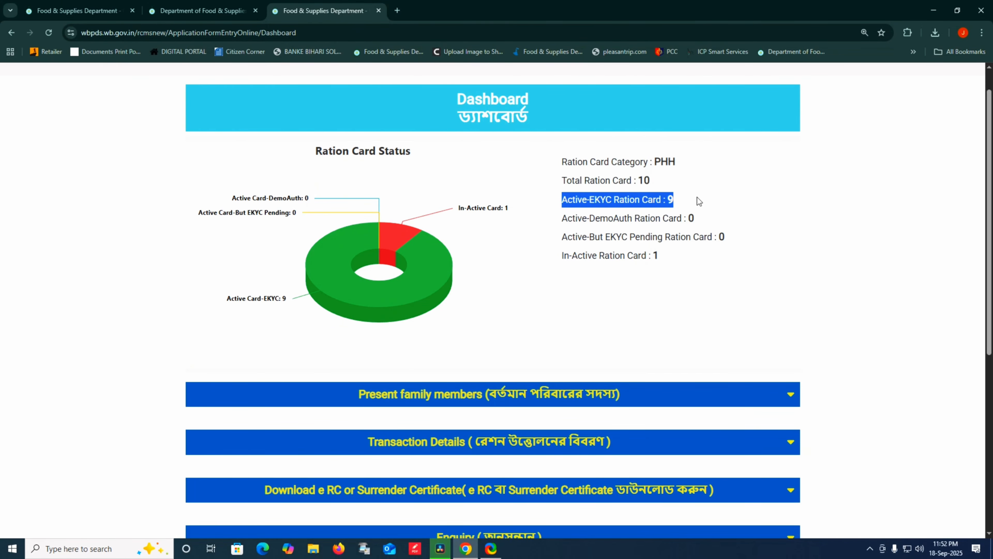
{"action": "left_click_drag", "start_coordinate": [561, 255], "coordinate": [667, 256]}
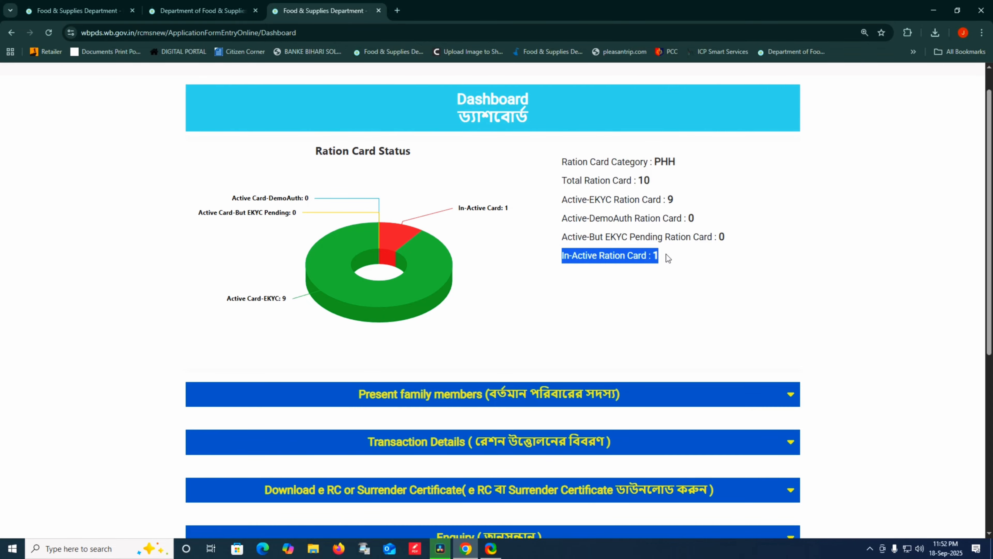
{"action": "left_click", "coordinate": [651, 255]}
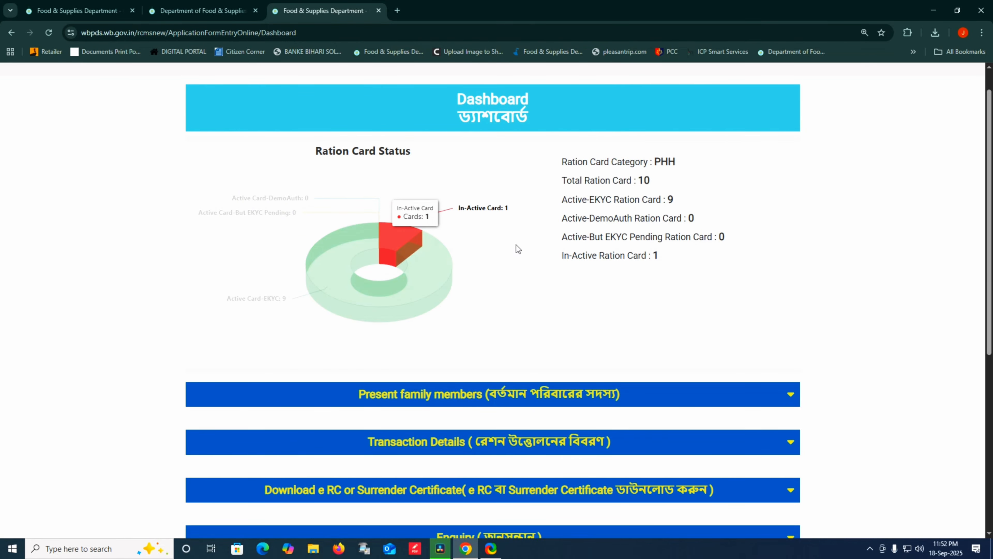
{"action": "mouse_move", "coordinate": [395, 235]}
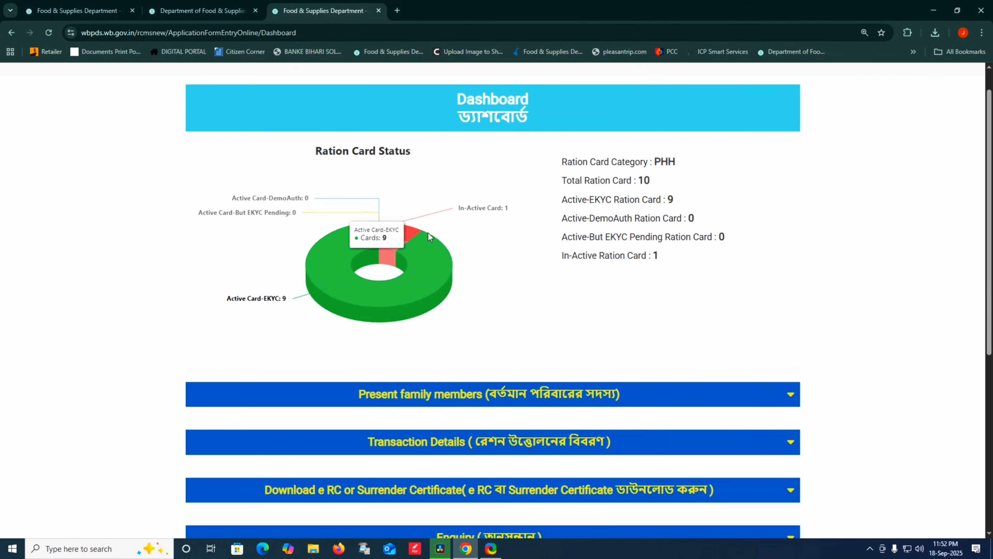
{"action": "mouse_move", "coordinate": [307, 240]}
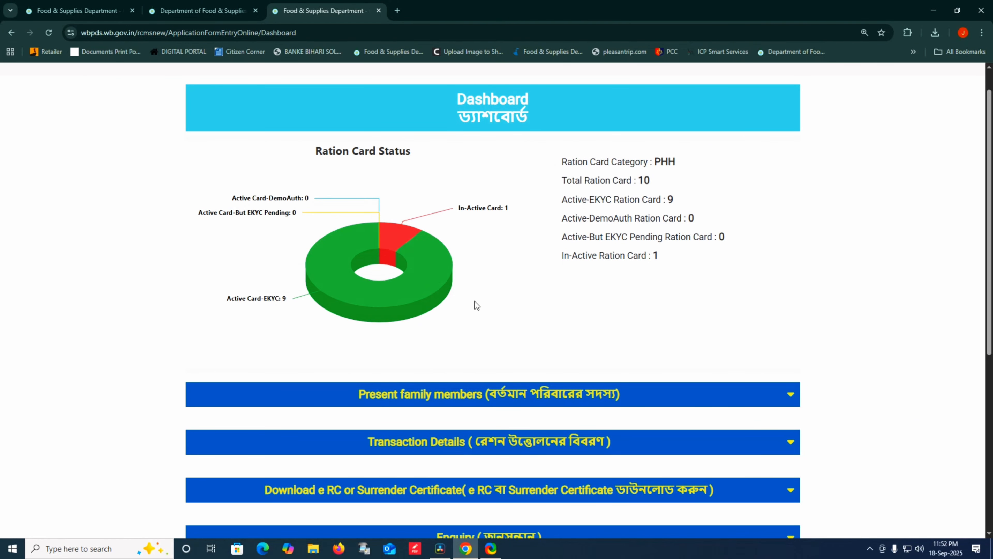
{"action": "scroll", "coordinate": [475, 296], "scroll_direction": "down", "scroll_amount": 1}
{"action": "scroll", "coordinate": [475, 296], "scroll_direction": "down", "scroll_amount": 3}
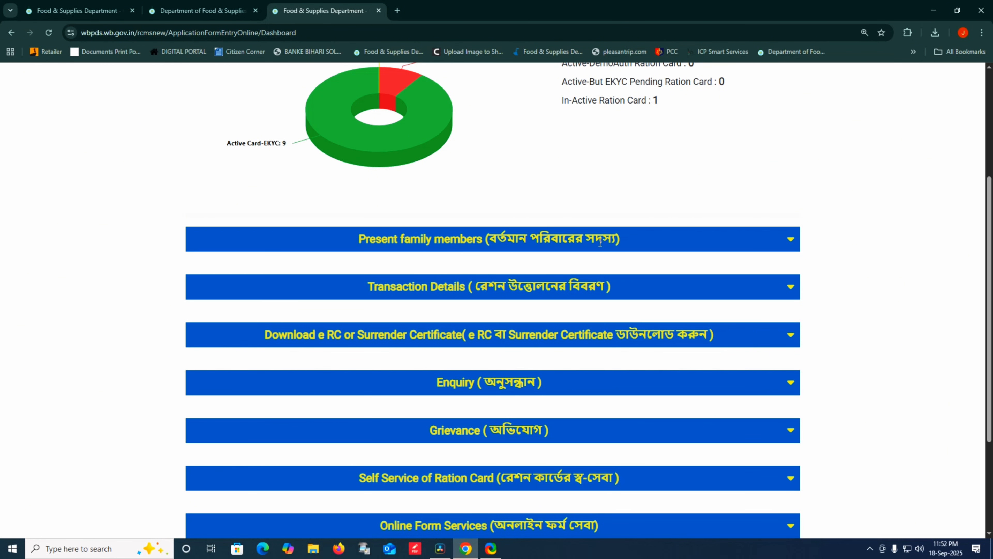
Expand the Present family members list and look over the member table.
{"action": "left_click", "coordinate": [776, 236]}
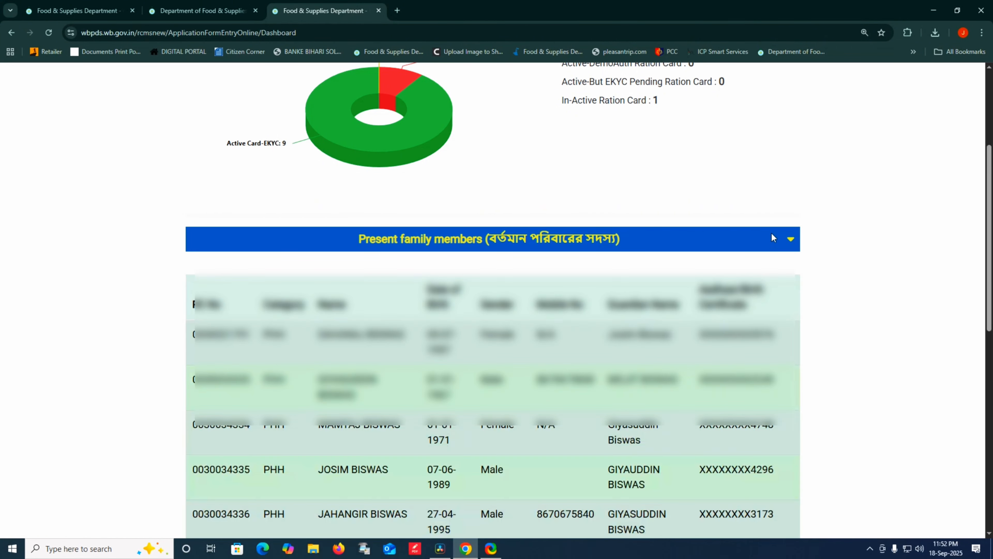
{"action": "scroll", "coordinate": [773, 237], "scroll_direction": "down", "scroll_amount": 5}
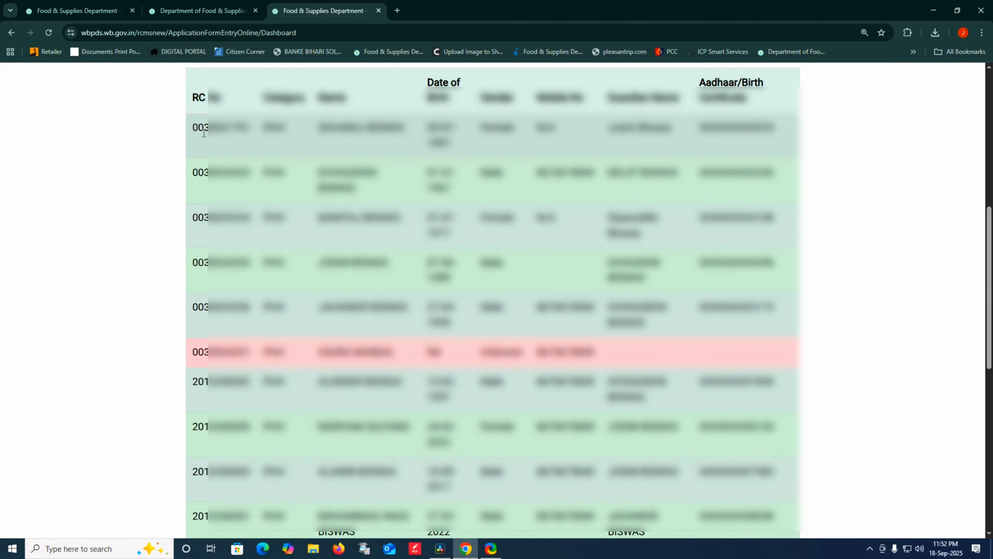
{"action": "left_click_drag", "start_coordinate": [192, 131], "coordinate": [623, 355]}
{"action": "scroll", "coordinate": [639, 276], "scroll_direction": "up", "scroll_amount": 9}
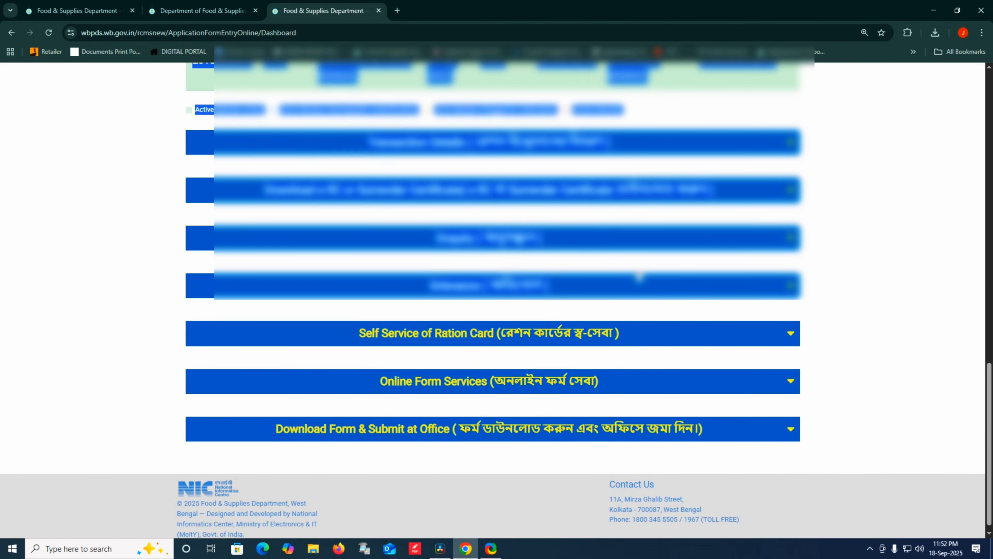
{"action": "scroll", "coordinate": [739, 287], "scroll_direction": "up", "scroll_amount": 2}
{"action": "left_click", "coordinate": [739, 287]}
Scroll through the members, collapse the list, and expand Transaction Details.
{"action": "scroll", "coordinate": [752, 289], "scroll_direction": "down", "scroll_amount": 1}
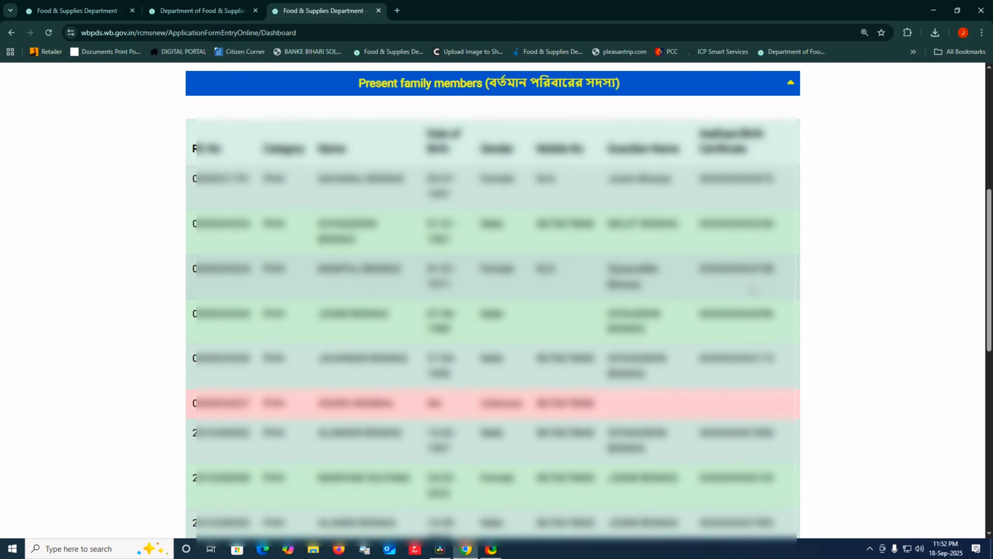
{"action": "scroll", "coordinate": [753, 290], "scroll_direction": "down", "scroll_amount": 2}
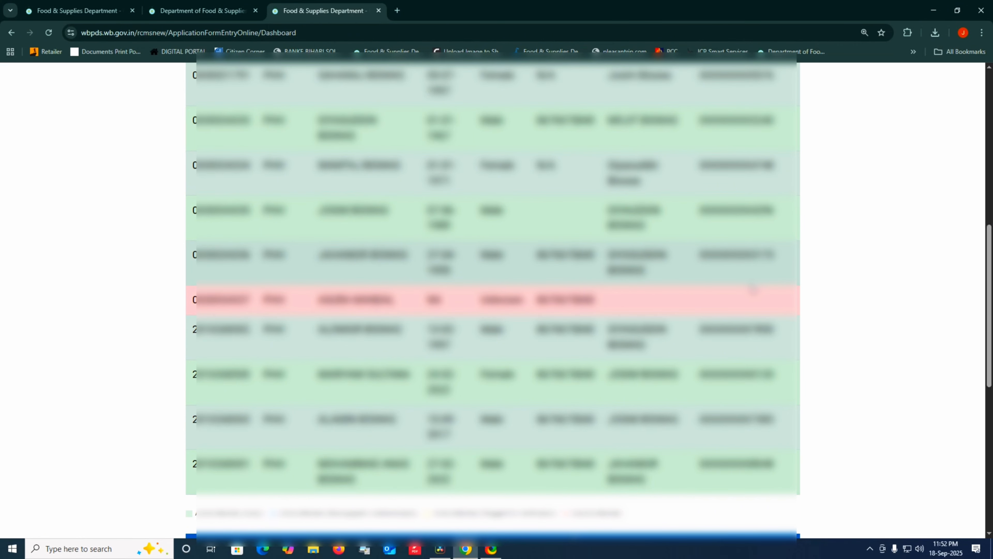
{"action": "scroll", "coordinate": [753, 290], "scroll_direction": "up", "scroll_amount": 4}
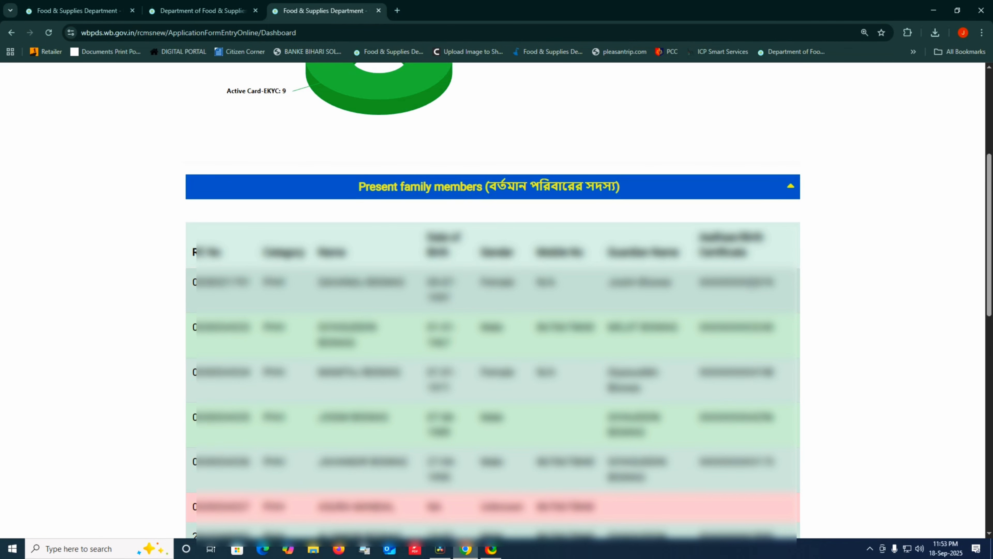
{"action": "left_click", "coordinate": [791, 187]}
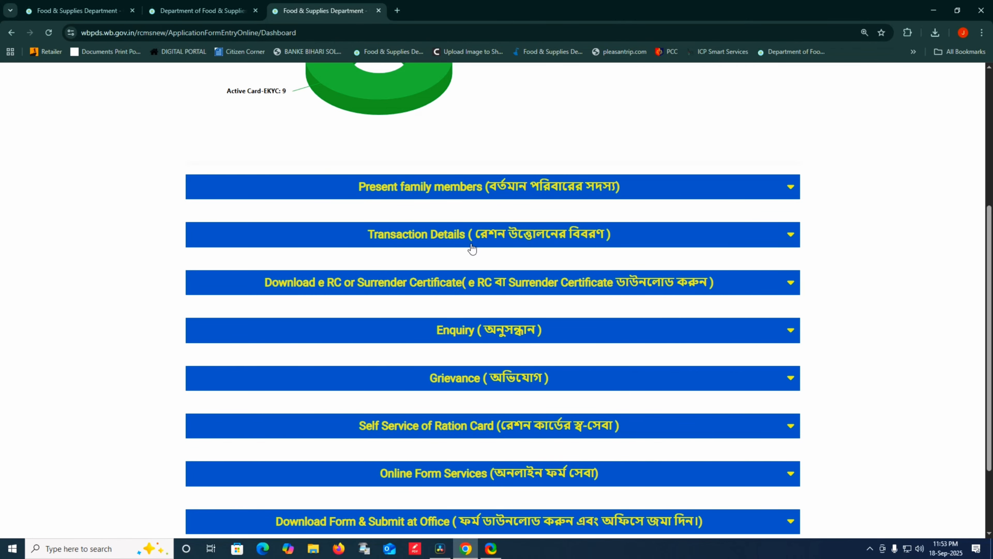
{"action": "left_click", "coordinate": [785, 238]}
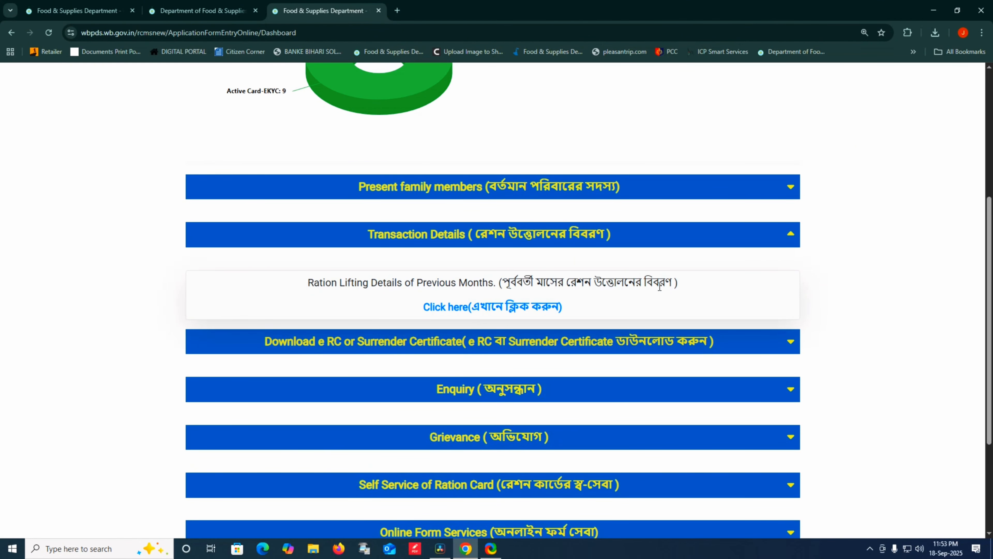
Open Ration Lifting Details of Previous Months via its 'Click here' link.
{"action": "left_click", "coordinate": [507, 311]}
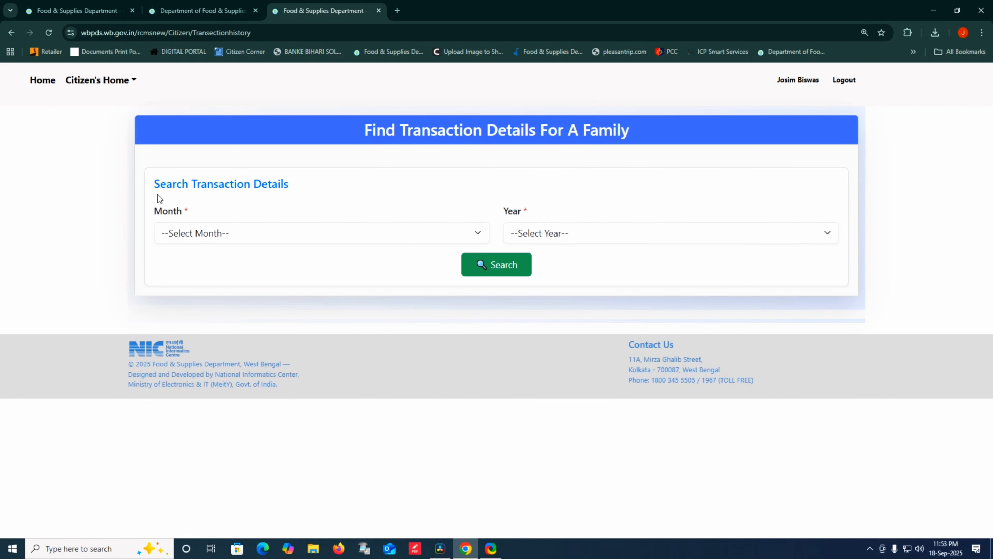
Search family transactions for September 2025, returning two rows dated 09-09.
{"action": "left_click", "coordinate": [240, 233]}
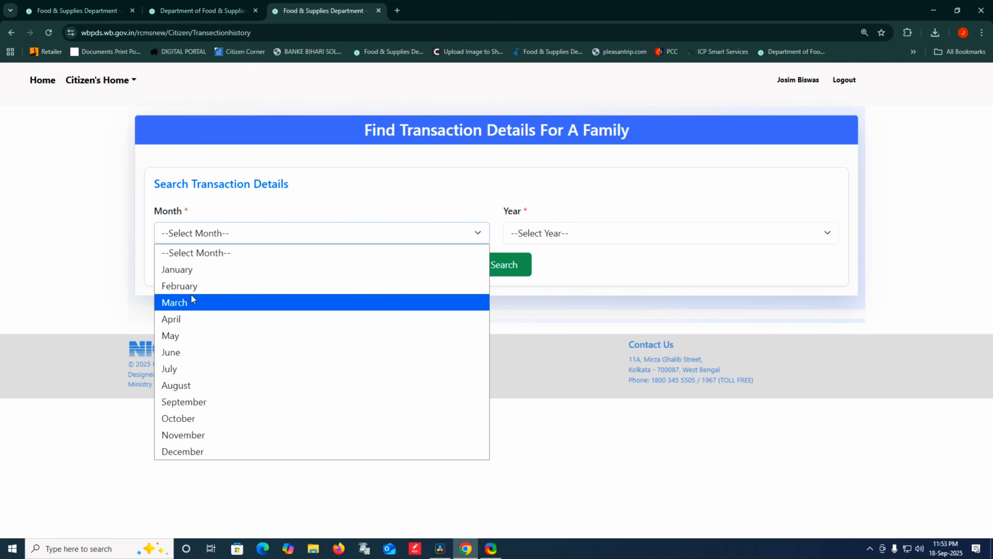
{"action": "left_click", "coordinate": [209, 402]}
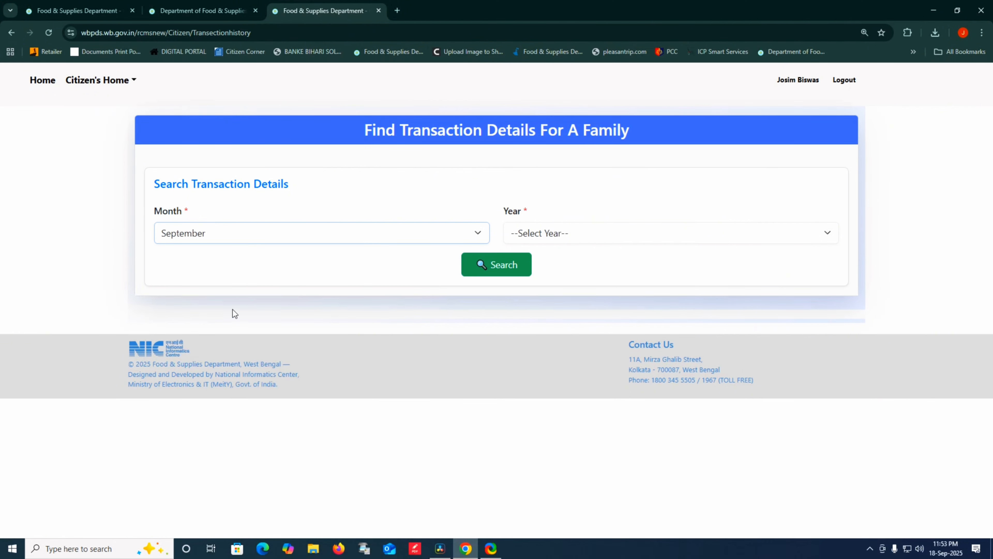
{"action": "left_click", "coordinate": [575, 234]}
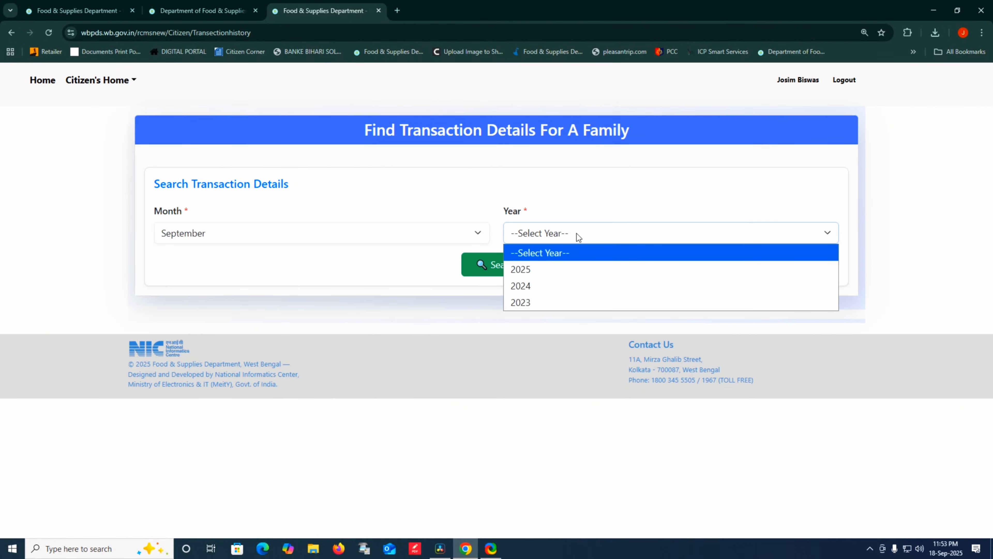
{"action": "left_click", "coordinate": [539, 275]}
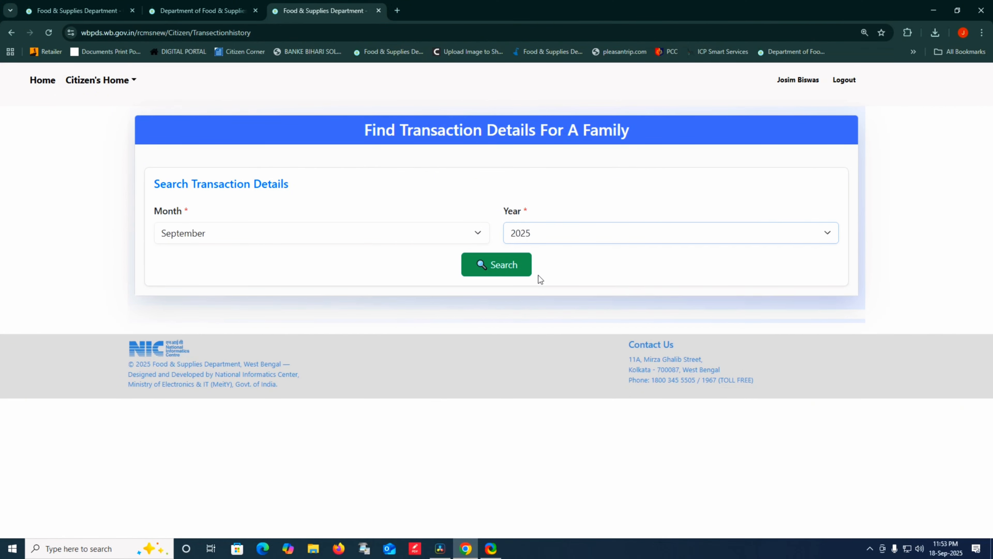
{"action": "left_click", "coordinate": [497, 266]}
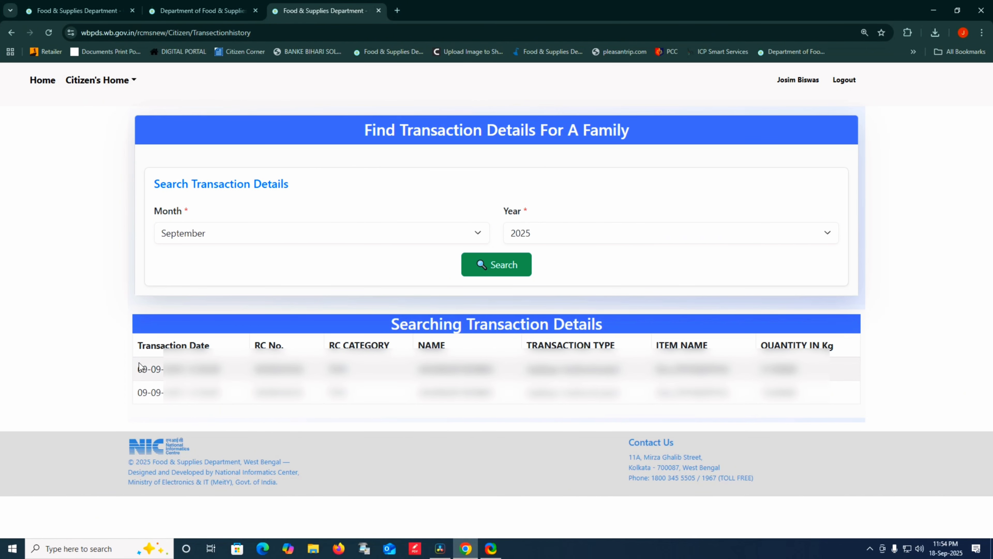
{"action": "left_click_drag", "start_coordinate": [139, 369], "coordinate": [309, 370]}
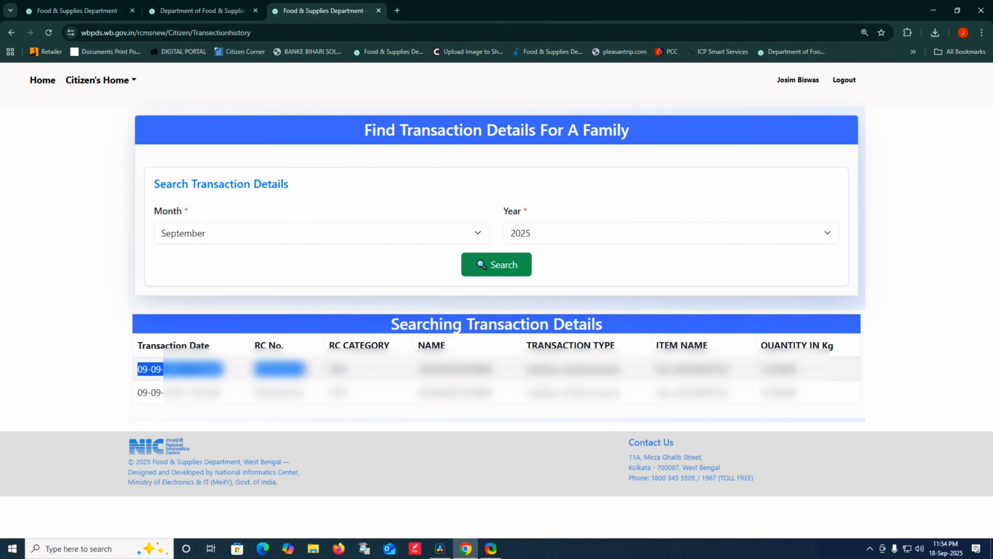
{"action": "left_click", "coordinate": [372, 375]}
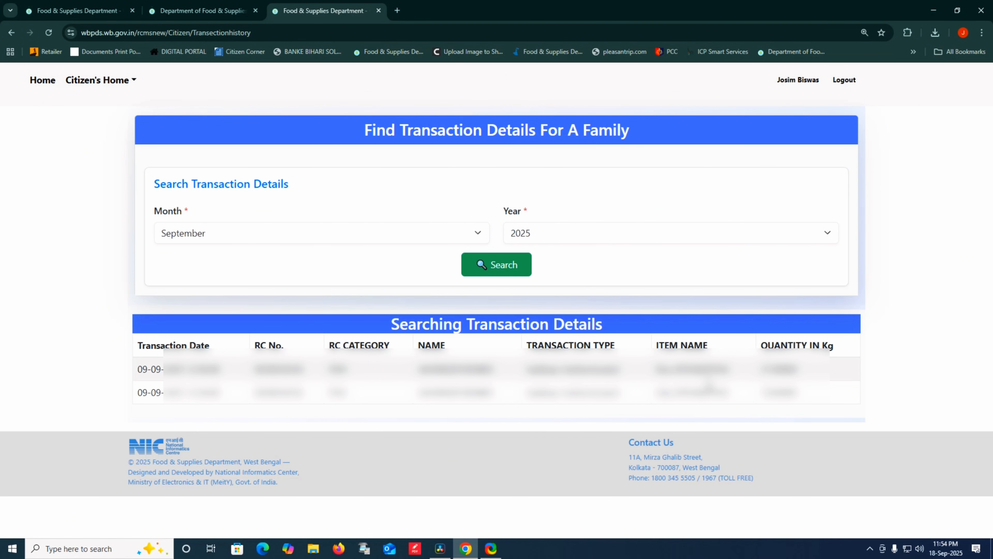
{"action": "left_click_drag", "start_coordinate": [657, 370], "coordinate": [738, 373]}
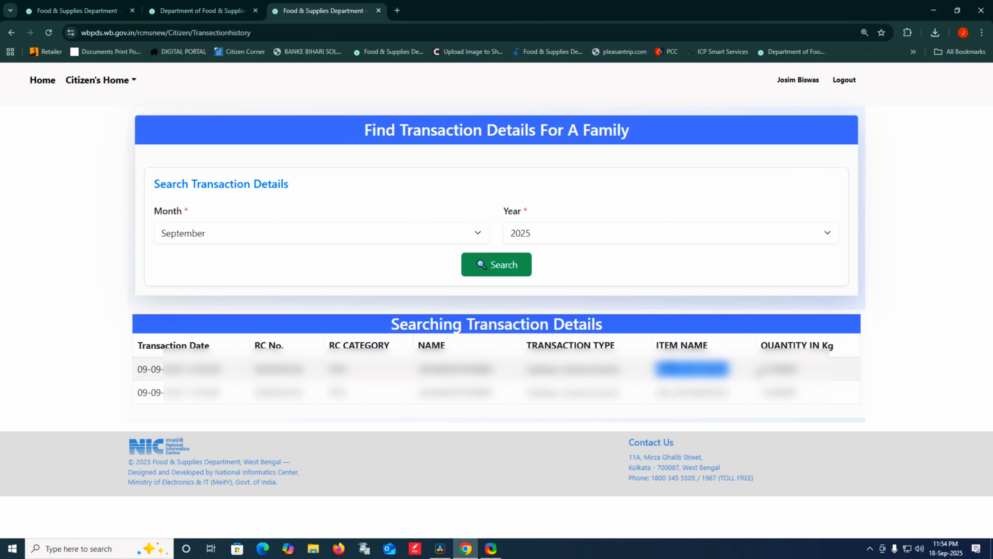
{"action": "left_click", "coordinate": [760, 373]}
{"action": "left_click_drag", "start_coordinate": [655, 394], "coordinate": [806, 392]}
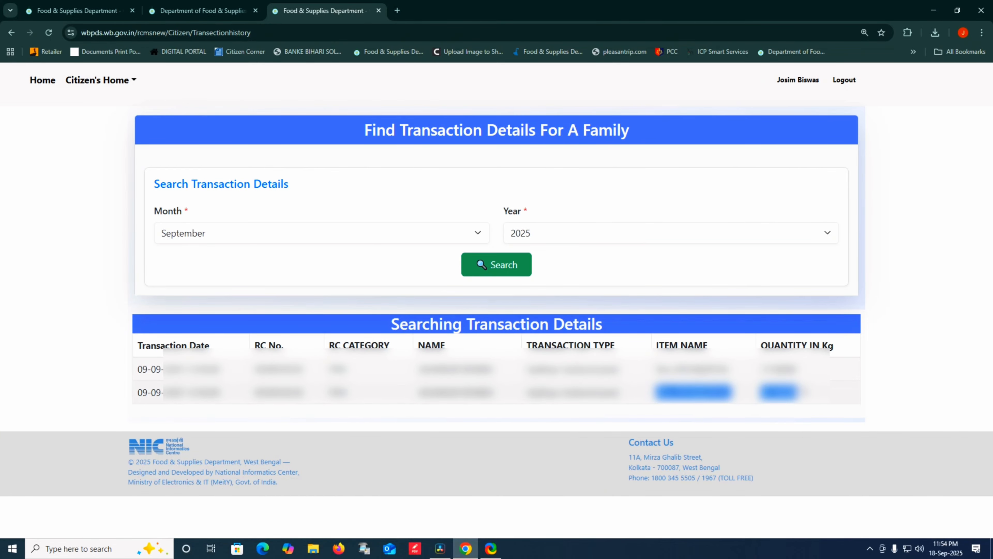
{"action": "left_click", "coordinate": [817, 390]}
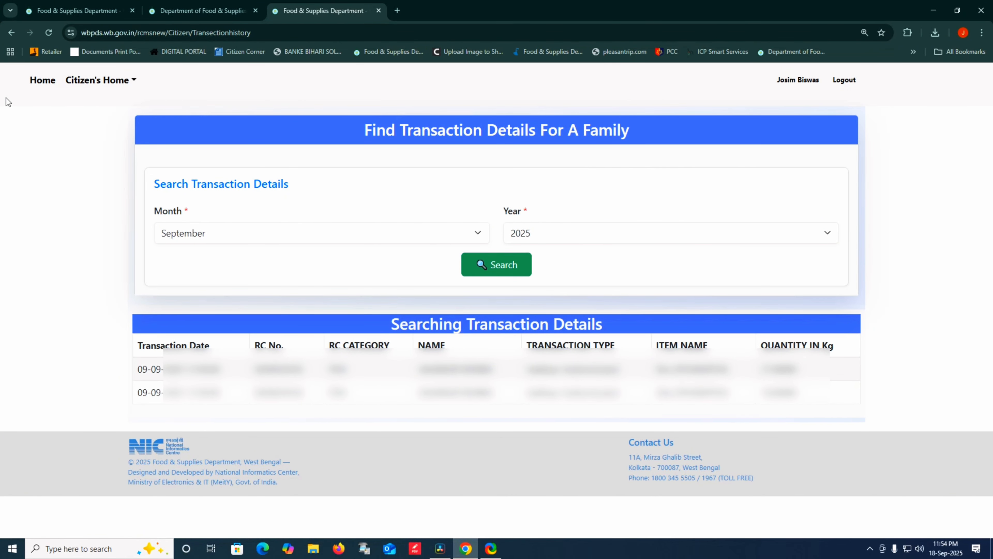
{"action": "left_click", "coordinate": [10, 34]}
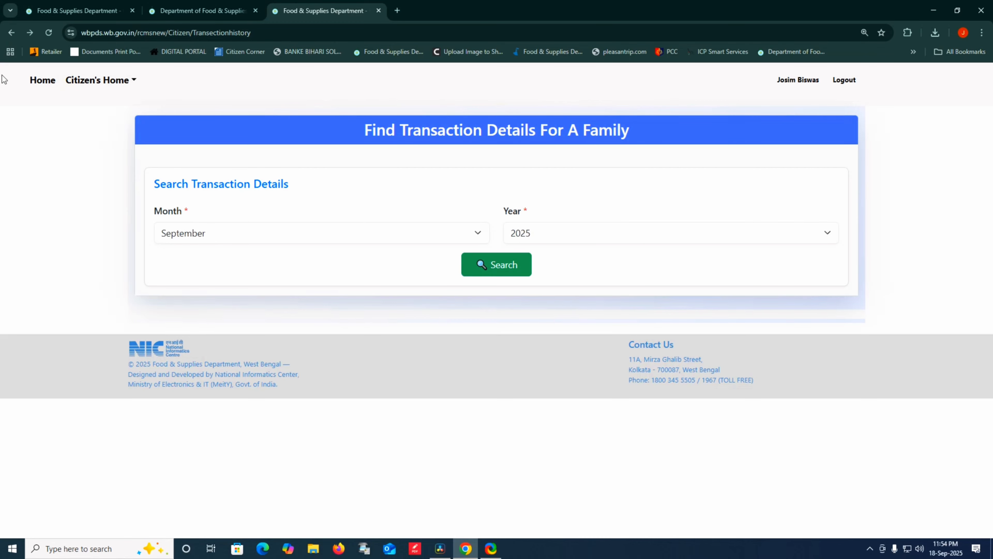
Return to the Dashboard and open the Download e RC or Surrender Certificate download page.
{"action": "left_click", "coordinate": [10, 34]}
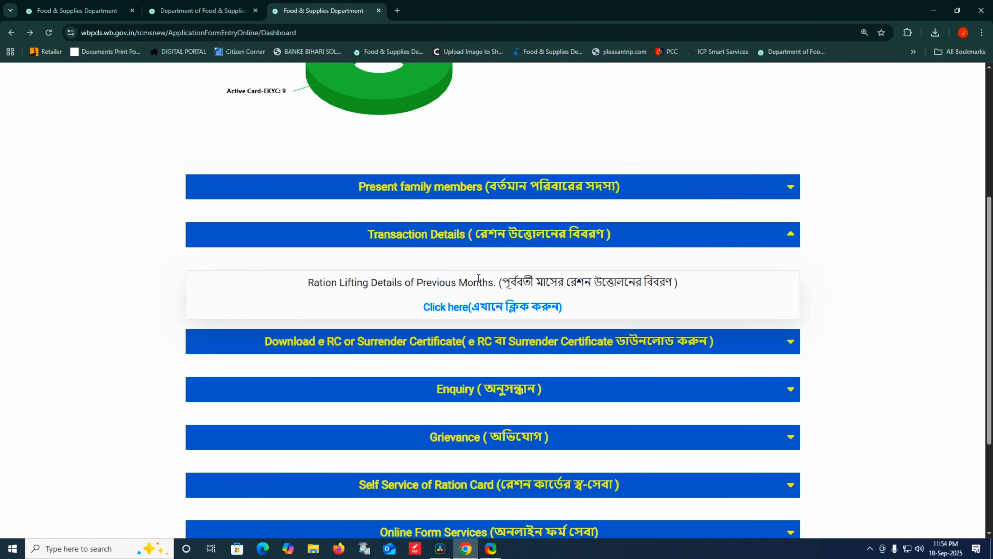
{"action": "scroll", "coordinate": [481, 277], "scroll_direction": "down", "scroll_amount": 3}
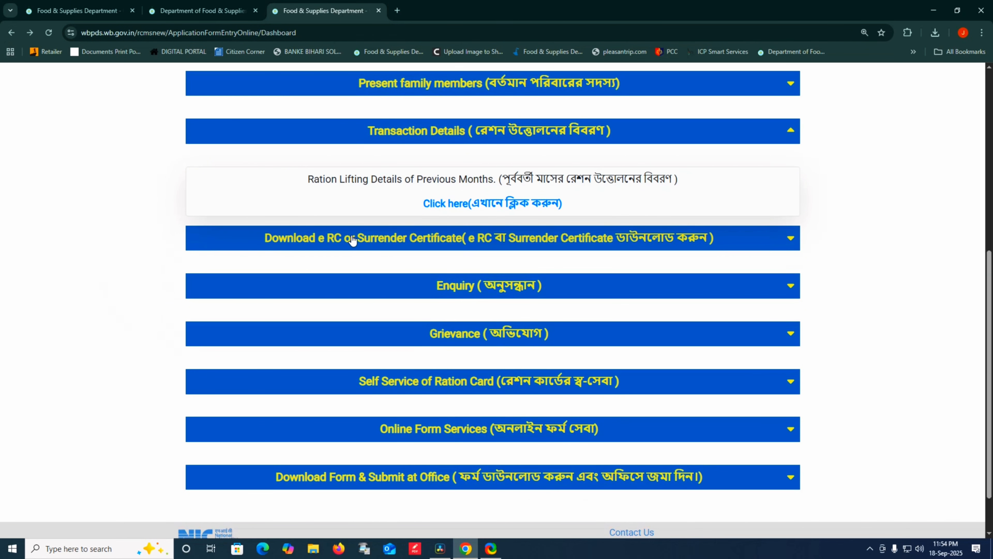
{"action": "left_click", "coordinate": [386, 244]}
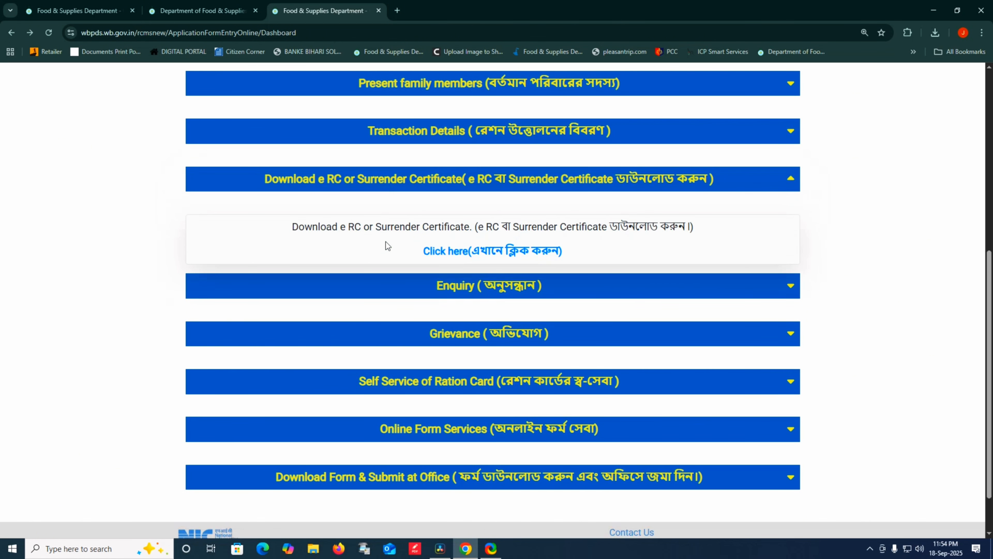
{"action": "left_click", "coordinate": [450, 252]}
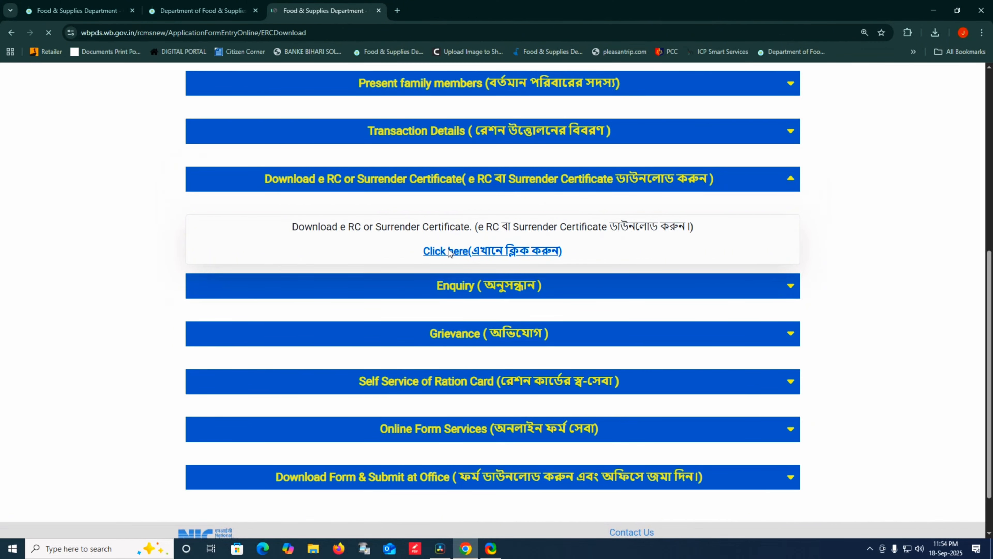
Scroll through the e-RationCard table, which shows one member still needing eKYC.
{"action": "scroll", "coordinate": [457, 254], "scroll_direction": "down", "scroll_amount": 4}
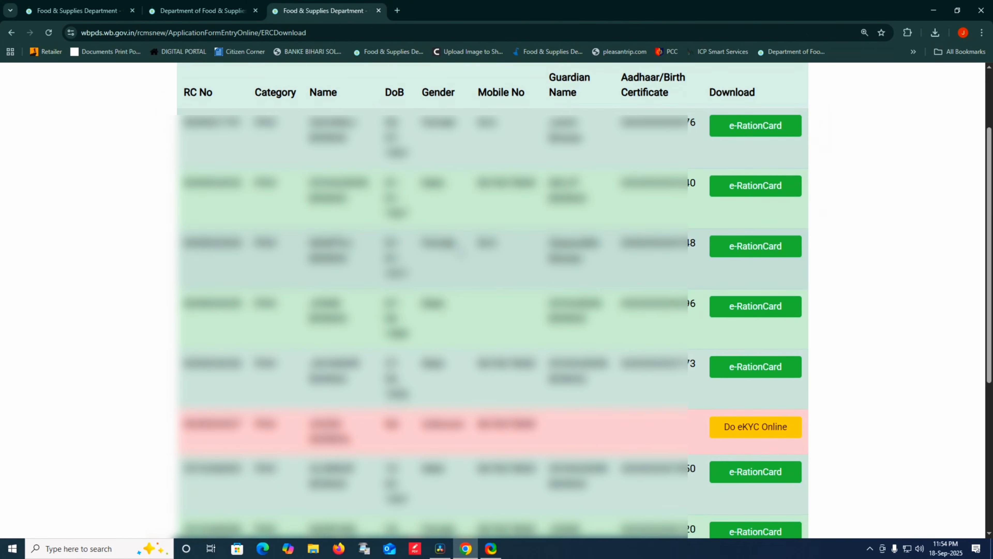
{"action": "scroll", "coordinate": [465, 253], "scroll_direction": "down", "scroll_amount": 6}
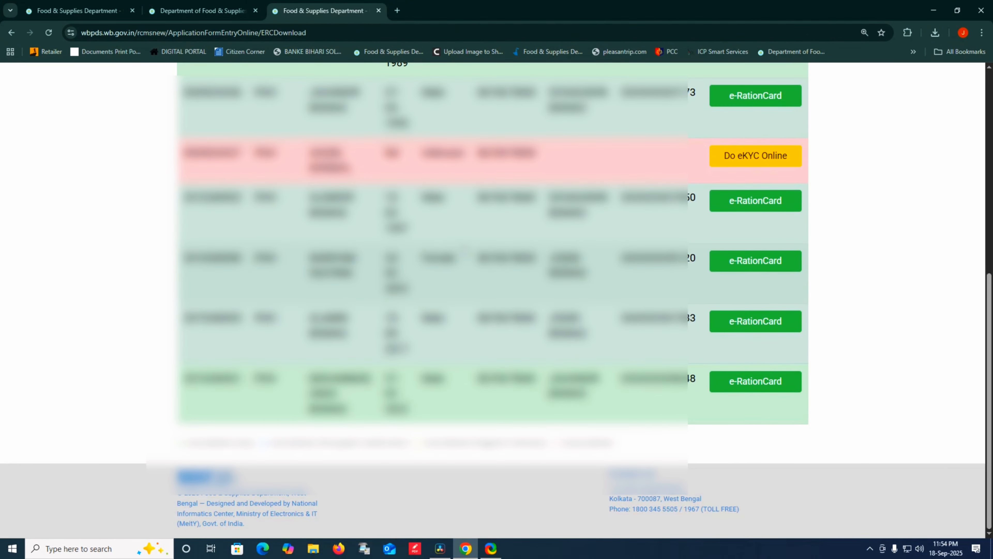
{"action": "scroll", "coordinate": [463, 257], "scroll_direction": "up", "scroll_amount": 4}
{"action": "scroll", "coordinate": [463, 256], "scroll_direction": "up", "scroll_amount": 4}
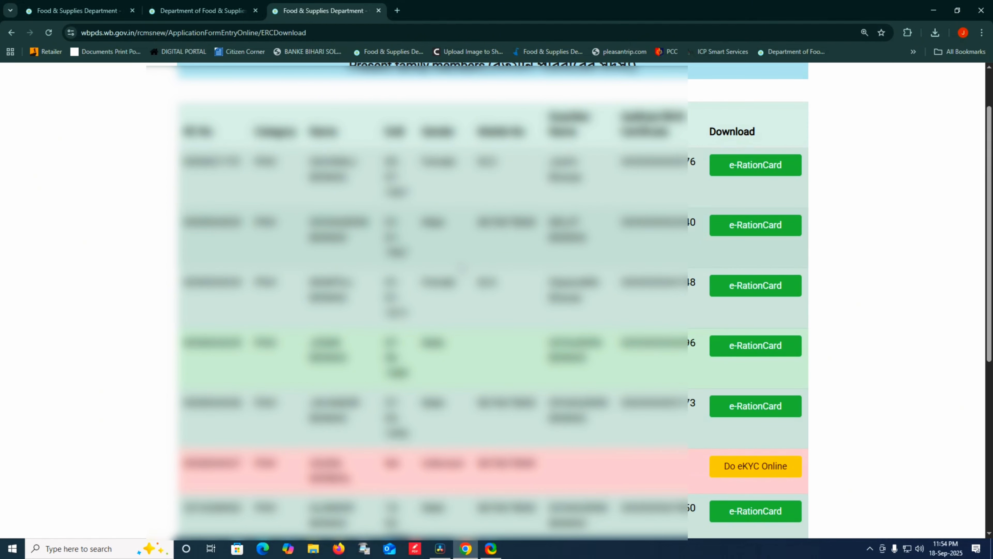
{"action": "scroll", "coordinate": [464, 266], "scroll_direction": "down", "scroll_amount": 3}
{"action": "left_click_drag", "start_coordinate": [179, 360], "coordinate": [842, 355]}
{"action": "left_click", "coordinate": [830, 363]}
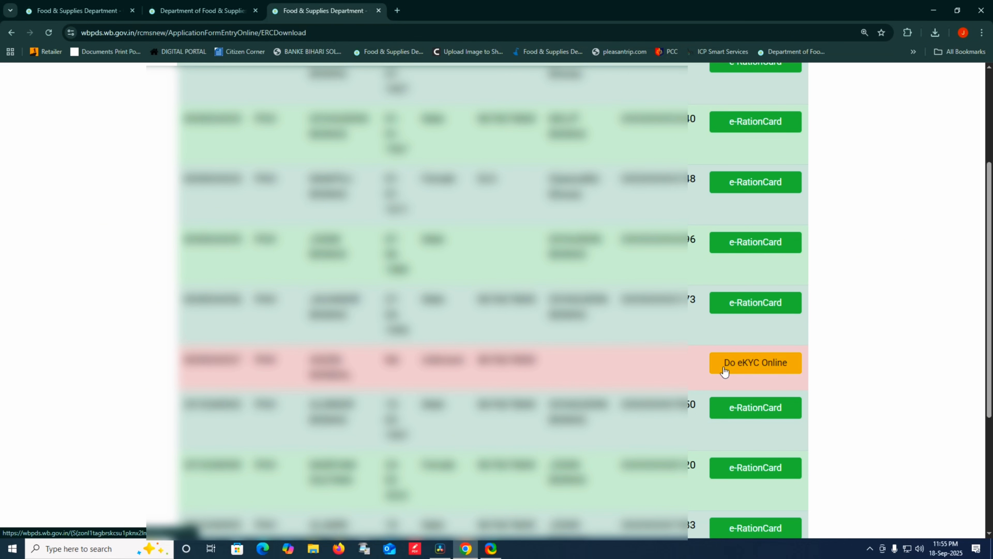
Go back from the e-RC download list to the ration card Dashboard.
{"action": "scroll", "coordinate": [724, 372], "scroll_direction": "down", "scroll_amount": 5}
{"action": "scroll", "coordinate": [725, 370], "scroll_direction": "up", "scroll_amount": 8}
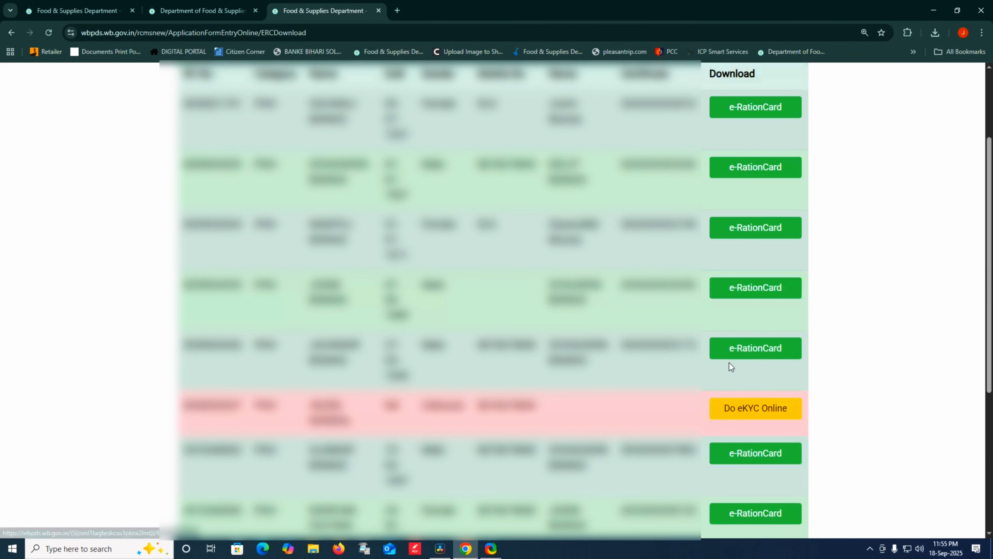
{"action": "left_click", "coordinate": [11, 33]}
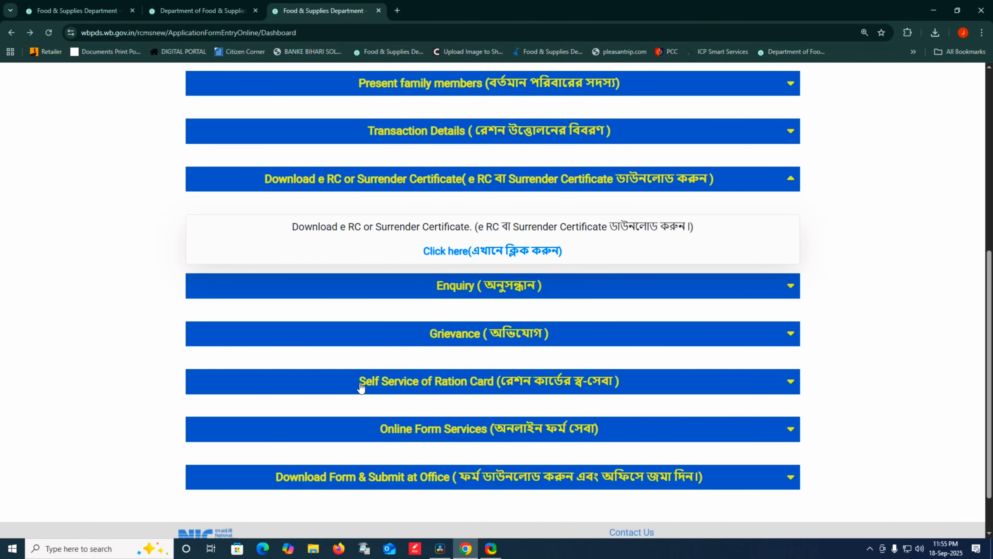
Expand Self Service of Ration Card and read its note on OTP-based services needing no office approval.
{"action": "left_click", "coordinate": [751, 384]}
{"action": "scroll", "coordinate": [327, 323], "scroll_direction": "down", "scroll_amount": 3}
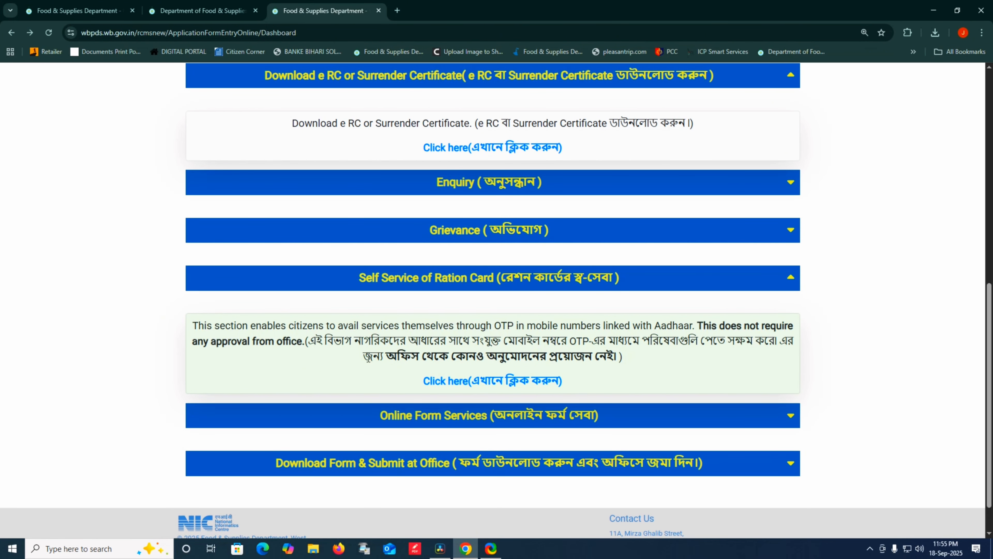
{"action": "left_click_drag", "start_coordinate": [364, 356], "coordinate": [618, 361]}
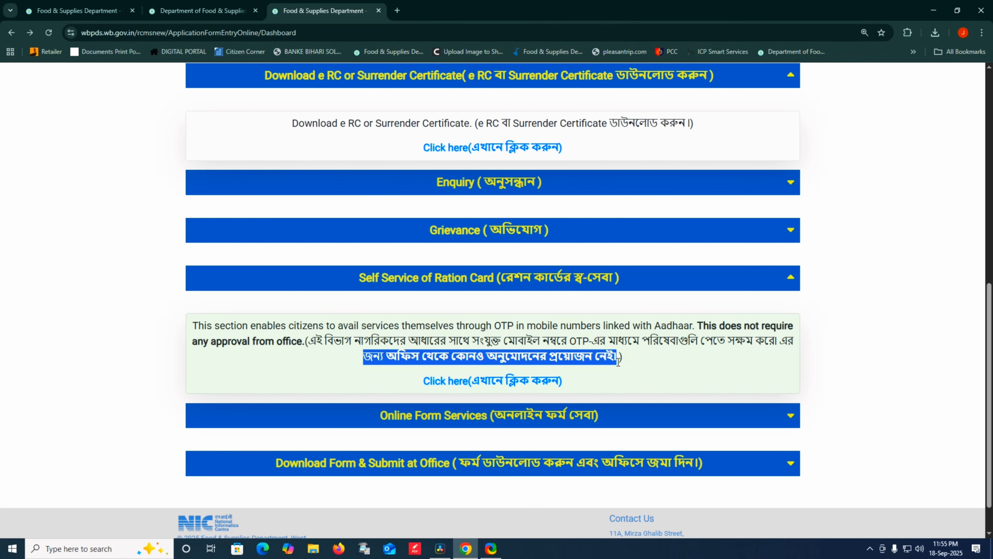
{"action": "left_click_drag", "start_coordinate": [618, 361], "coordinate": [619, 362]}
{"action": "left_click", "coordinate": [623, 363]}
{"action": "scroll", "coordinate": [625, 362], "scroll_direction": "down", "scroll_amount": 1}
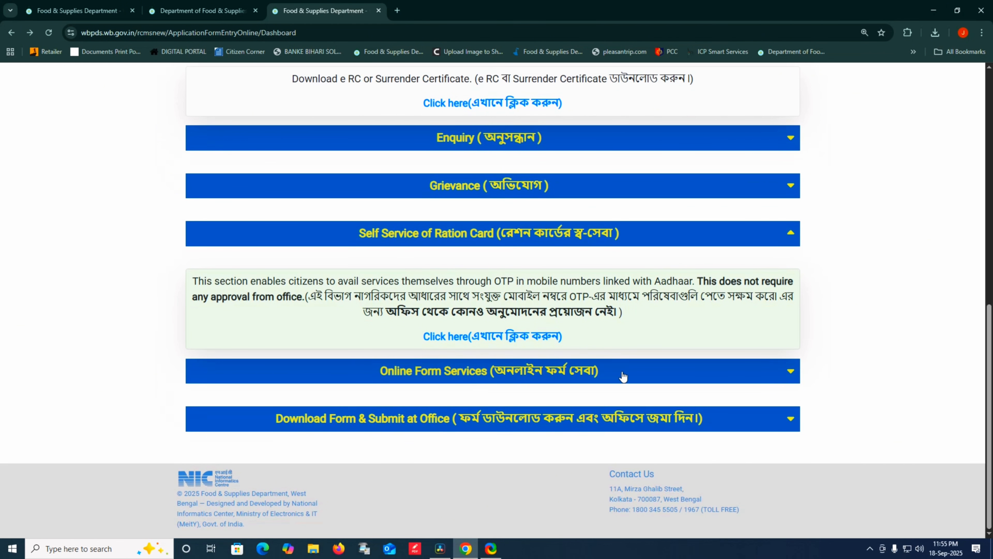
Expand Online Form Services and scroll down through its application cards.
{"action": "left_click", "coordinate": [797, 373]}
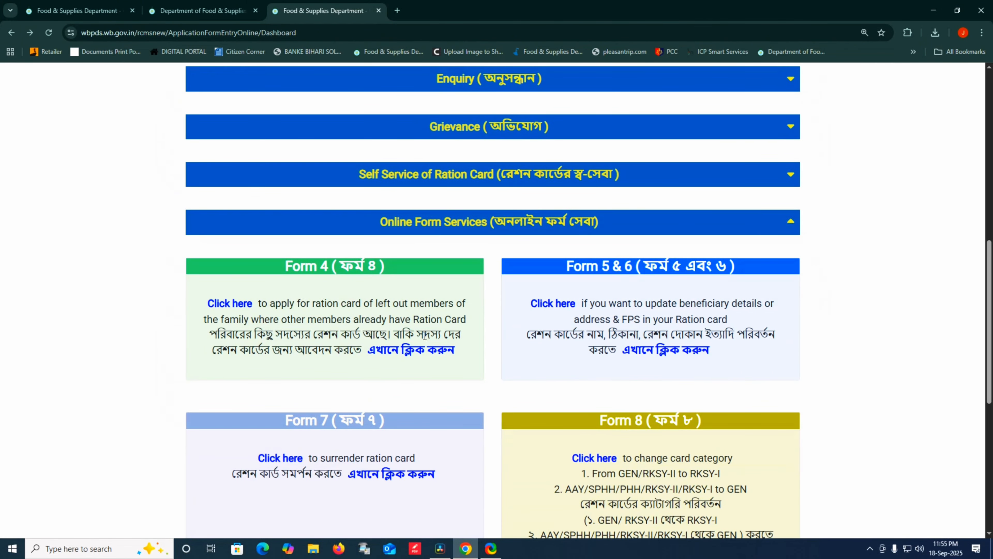
{"action": "scroll", "coordinate": [458, 324], "scroll_direction": "down", "scroll_amount": 3}
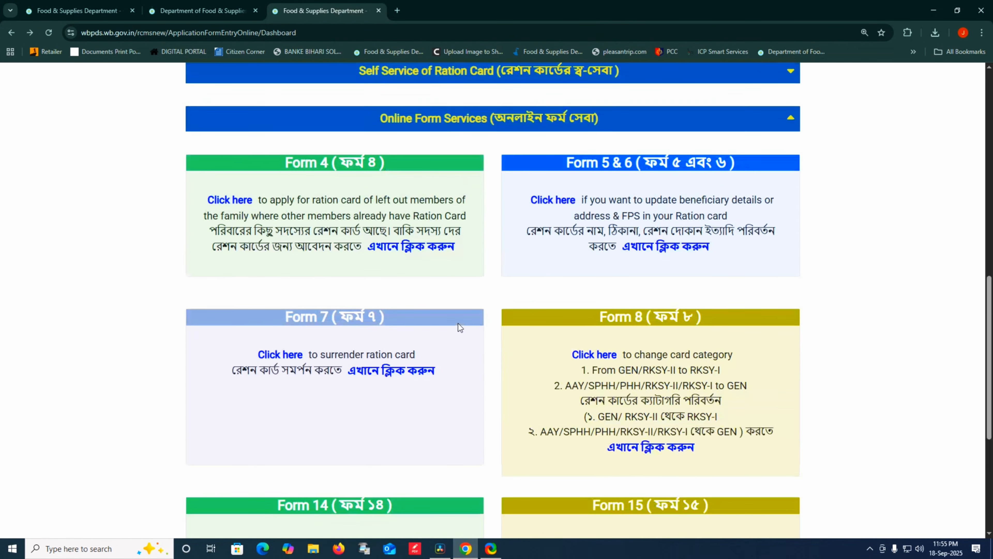
{"action": "scroll", "coordinate": [616, 191], "scroll_direction": "down", "scroll_amount": 3}
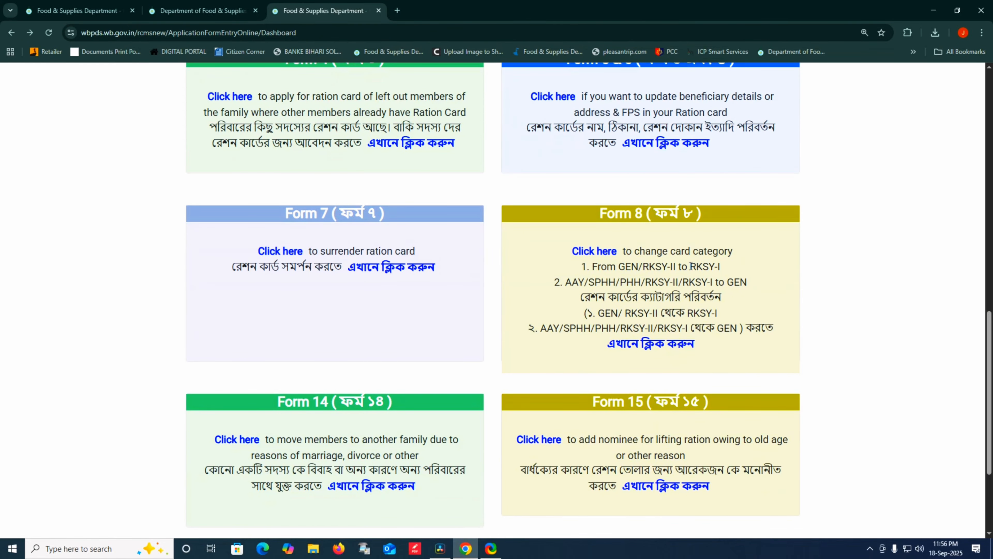
{"action": "scroll", "coordinate": [635, 285], "scroll_direction": "down", "scroll_amount": 3}
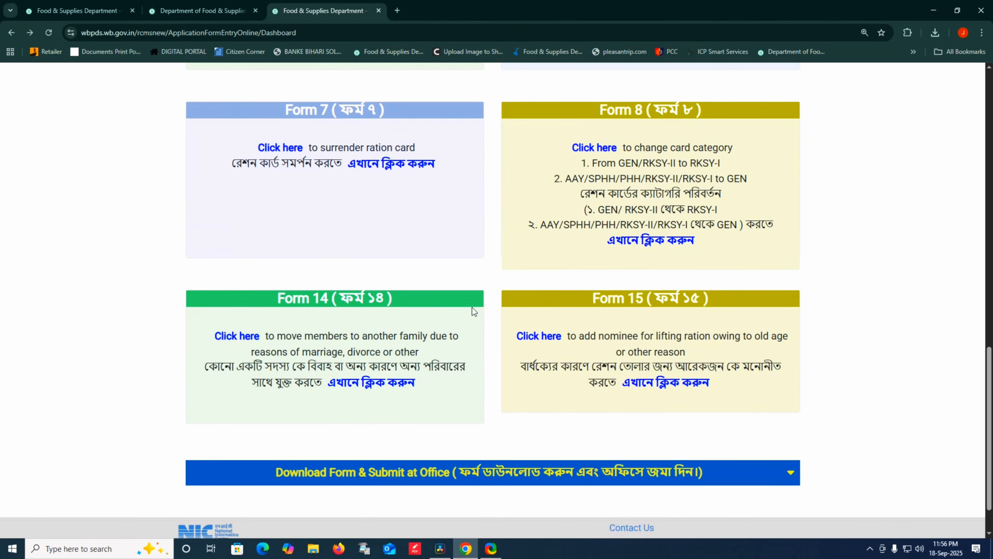
{"action": "scroll", "coordinate": [633, 330], "scroll_direction": "up", "scroll_amount": 4}
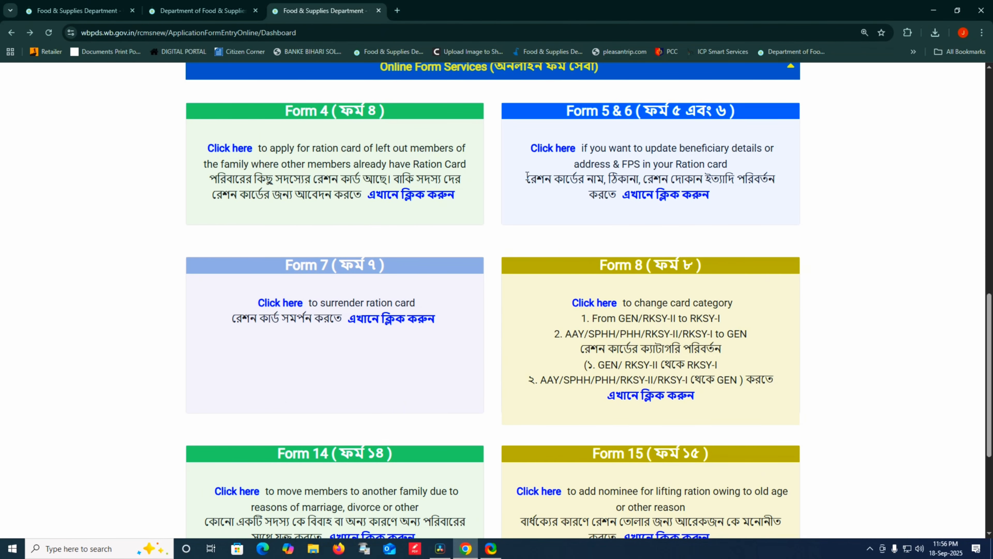
Read the Form 5 & 6 card, then browse the Form 7, 8, 14 and 15 cards.
{"action": "left_click_drag", "start_coordinate": [527, 179], "coordinate": [776, 179]}
{"action": "left_click", "coordinate": [775, 179]}
{"action": "scroll", "coordinate": [557, 310], "scroll_direction": "down", "scroll_amount": 4}
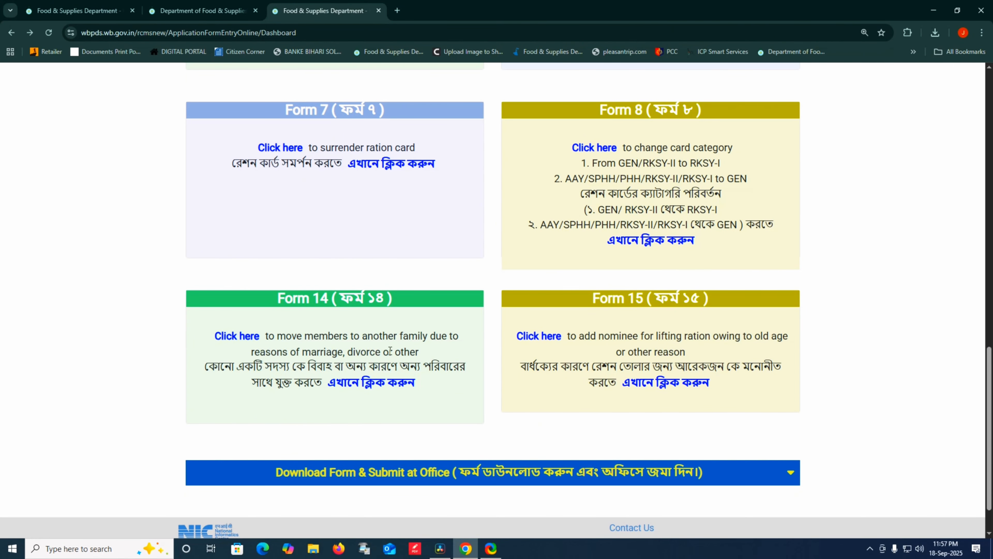
{"action": "scroll", "coordinate": [402, 348], "scroll_direction": "up", "scroll_amount": 2}
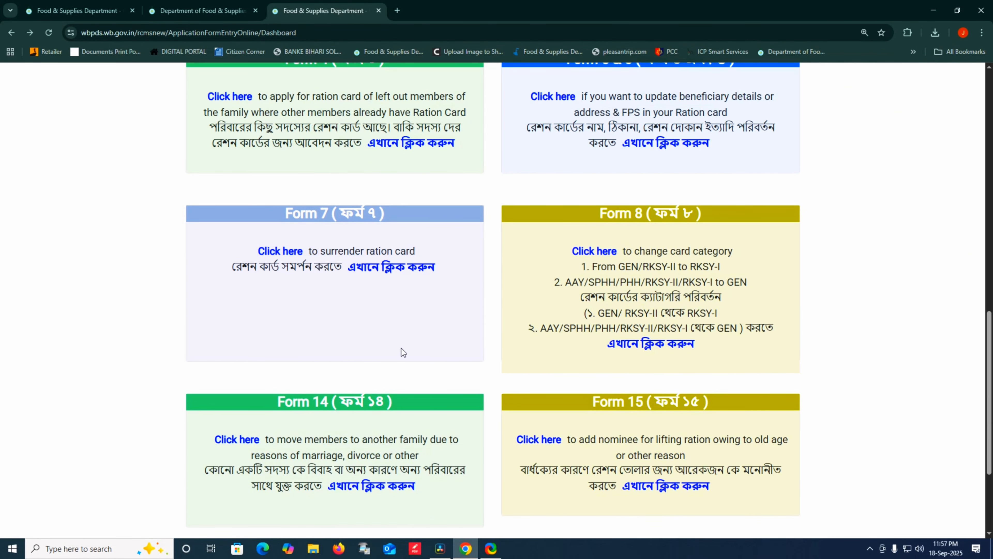
{"action": "scroll", "coordinate": [401, 348], "scroll_direction": "up", "scroll_amount": 2}
{"action": "scroll", "coordinate": [426, 338], "scroll_direction": "down", "scroll_amount": 2}
{"action": "scroll", "coordinate": [426, 339], "scroll_direction": "down", "scroll_amount": 3}
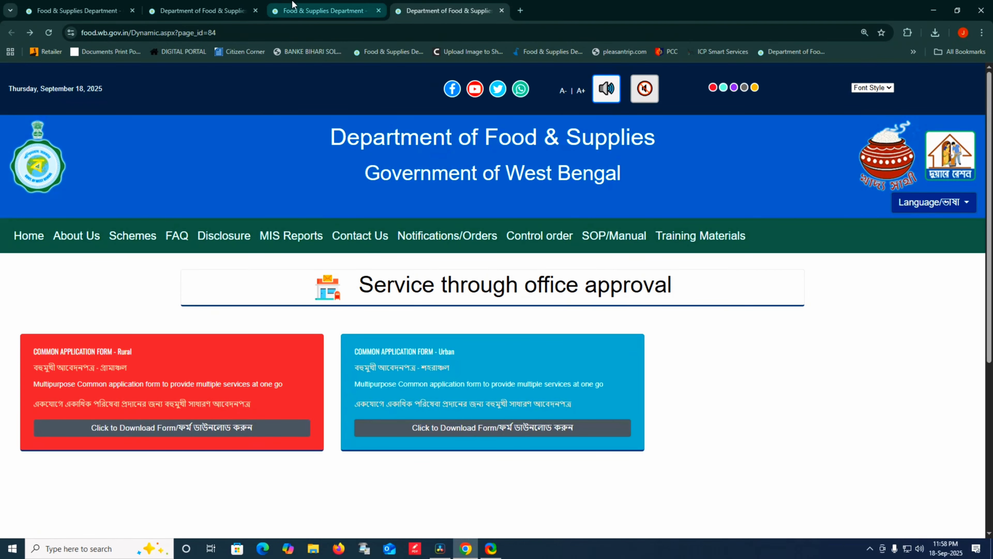
Expand Download Form & Submit at Office, opening its office-approval services page.
{"action": "left_click", "coordinate": [321, 11]}
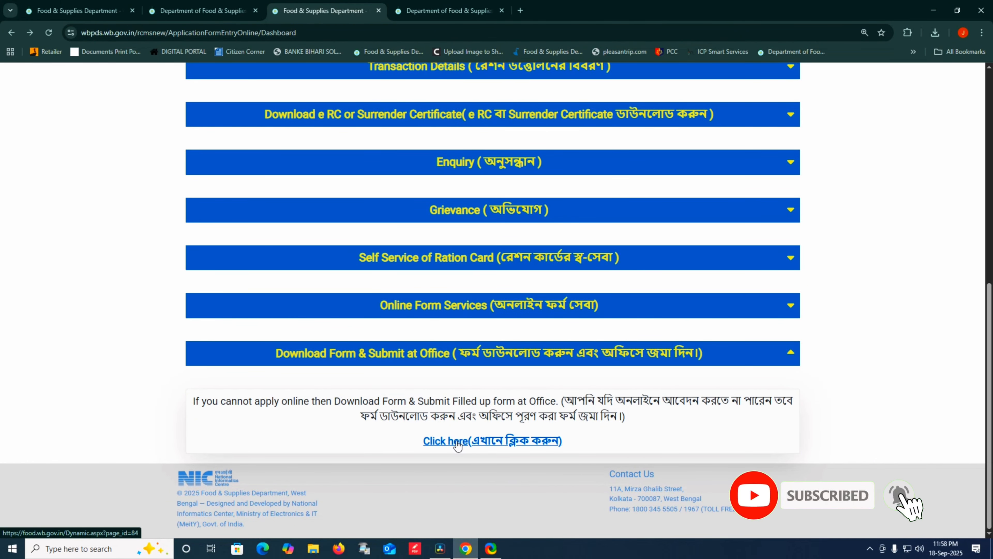
{"action": "scroll", "coordinate": [477, 438], "scroll_direction": "up", "scroll_amount": 5}
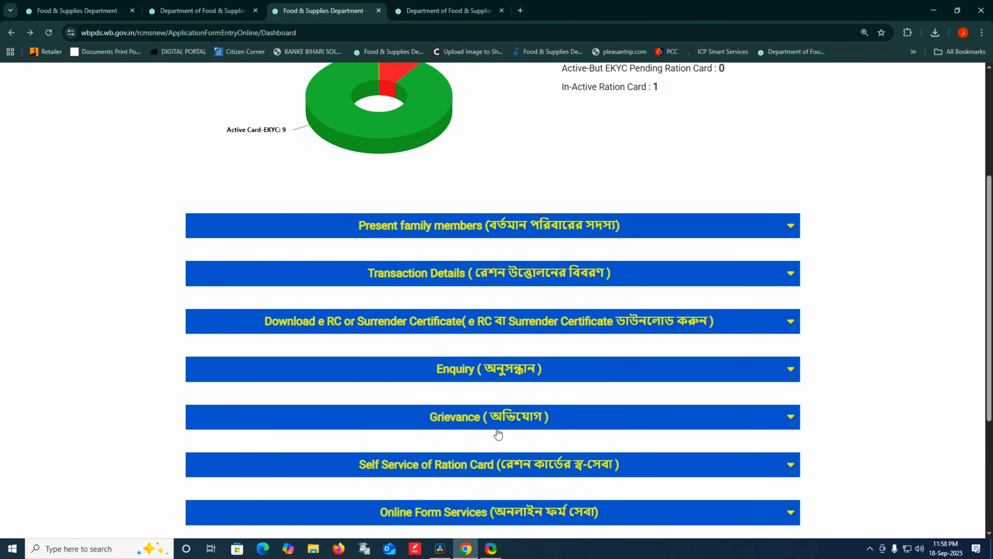
View the PHH summary at the top: 10 ration cards, 9 Active-EKYC, 1 In-Active.
{"action": "scroll", "coordinate": [497, 434], "scroll_direction": "up", "scroll_amount": 4}
{"action": "left_click_drag", "start_coordinate": [436, 79], "coordinate": [949, 321]}
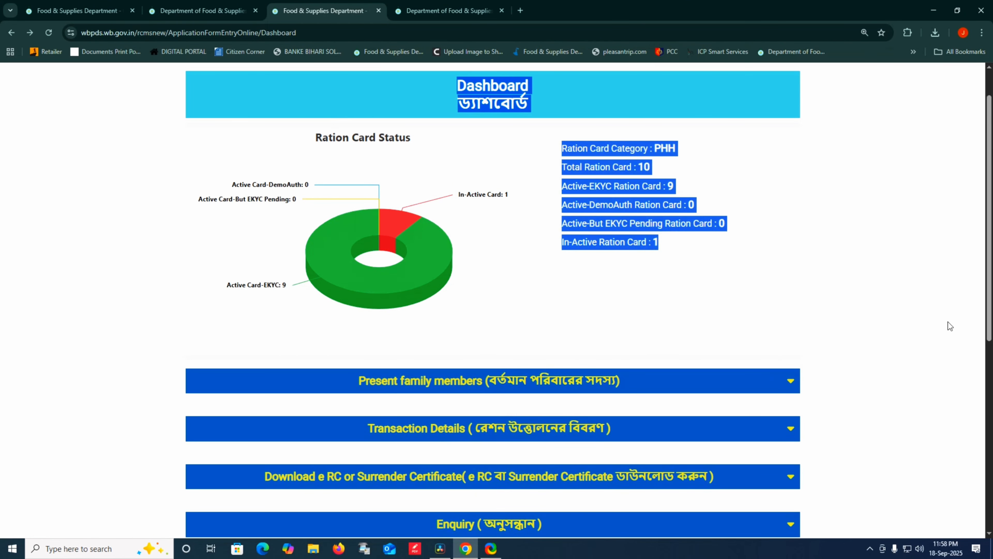
{"action": "left_click", "coordinate": [823, 306]}
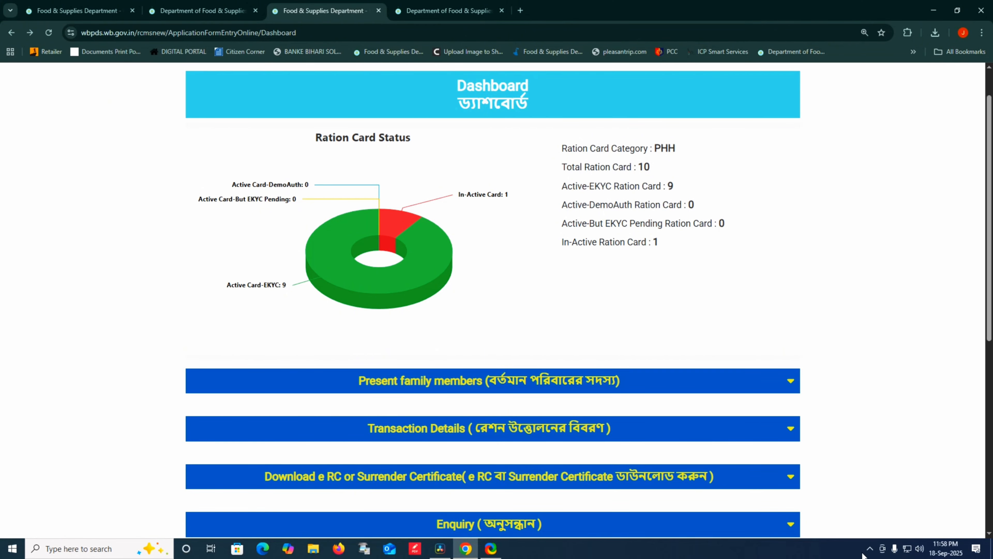
{"action": "left_click", "coordinate": [868, 548]}
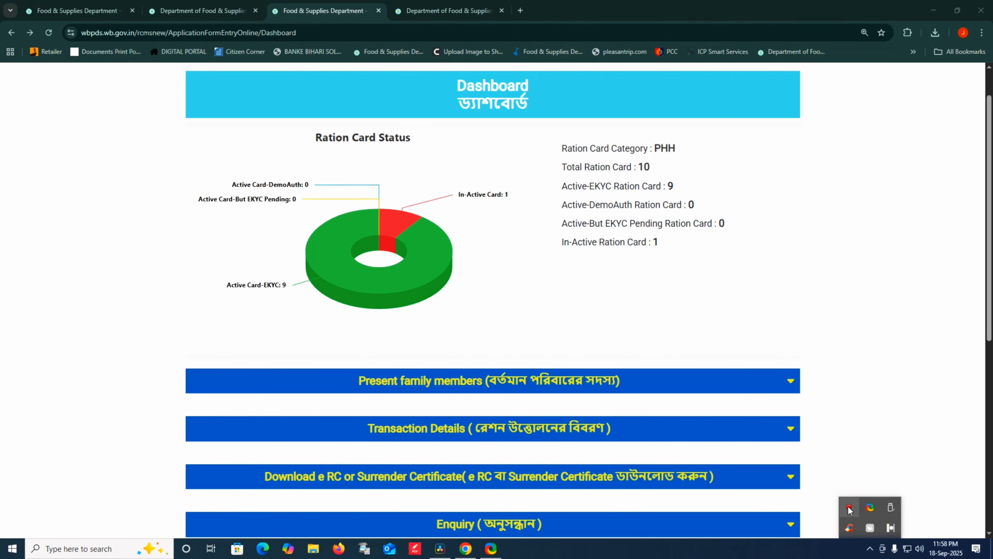